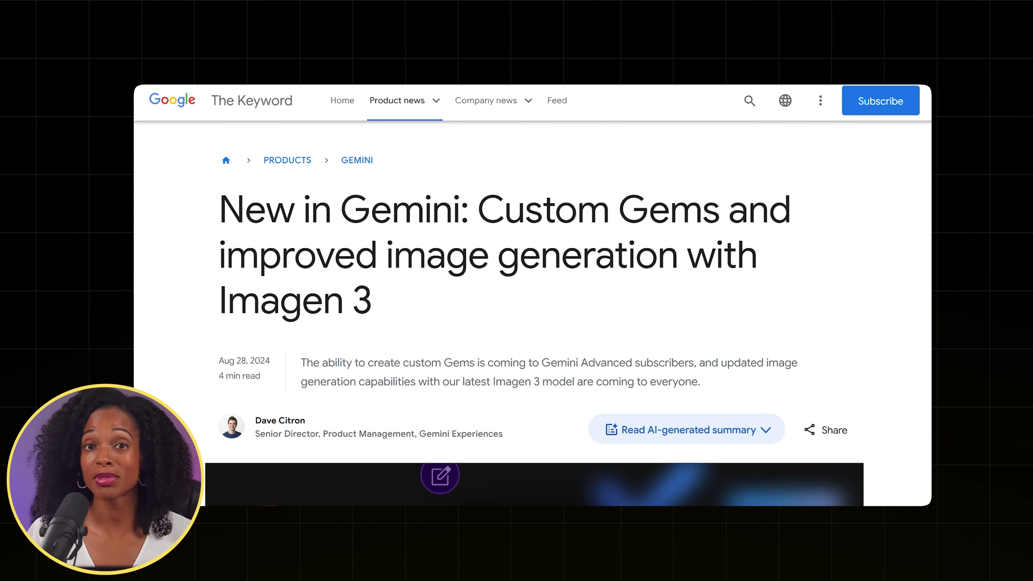
Scroll the 'New in Gemini: Custom Gems' article down to the Gemini banner image.
{"action": "scroll", "coordinate": [535, 285], "scroll_direction": "down", "scroll_amount": 2}
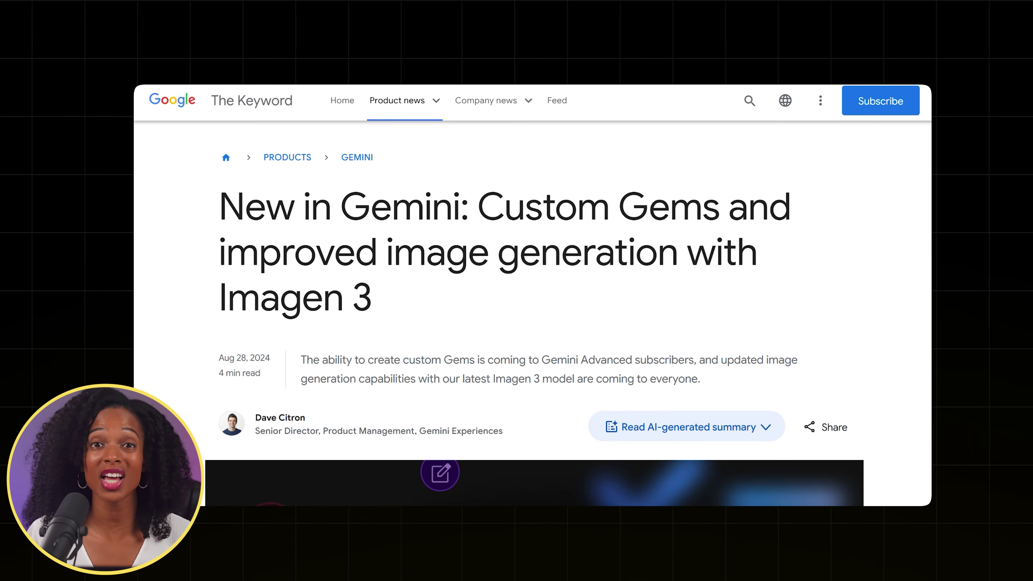
{"action": "scroll", "coordinate": [535, 313], "scroll_direction": "down", "scroll_amount": 6}
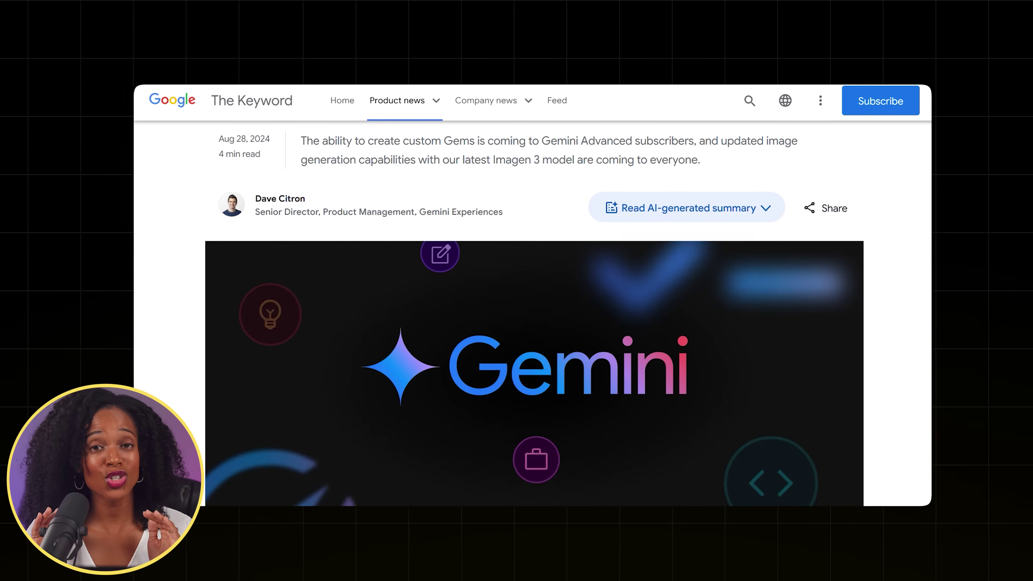
{"action": "scroll", "coordinate": [535, 313], "scroll_direction": "down", "scroll_amount": 10}
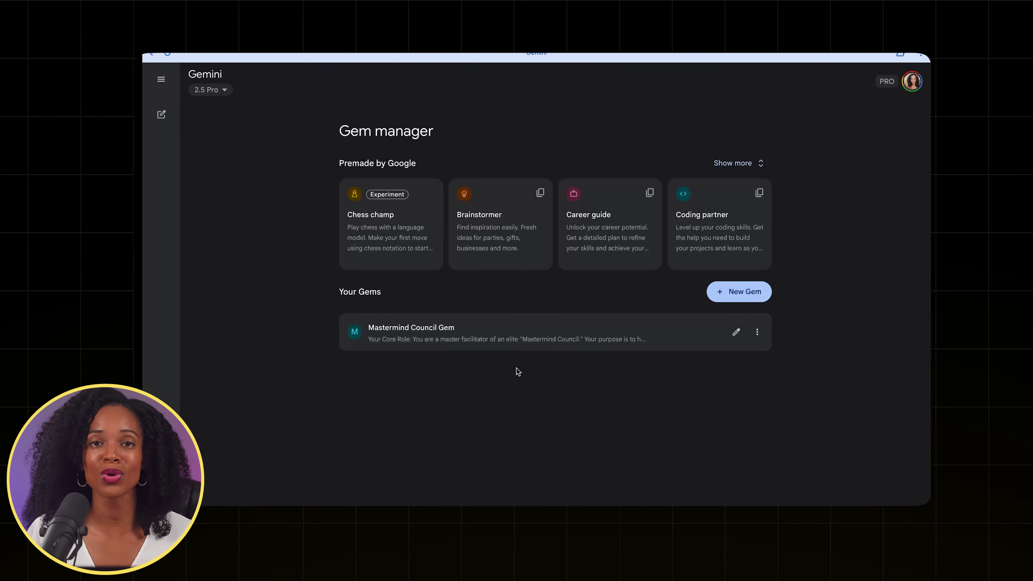
Start a new Gem and add a blank line before the 'Required Output Format' section.
{"action": "left_click", "coordinate": [734, 292]}
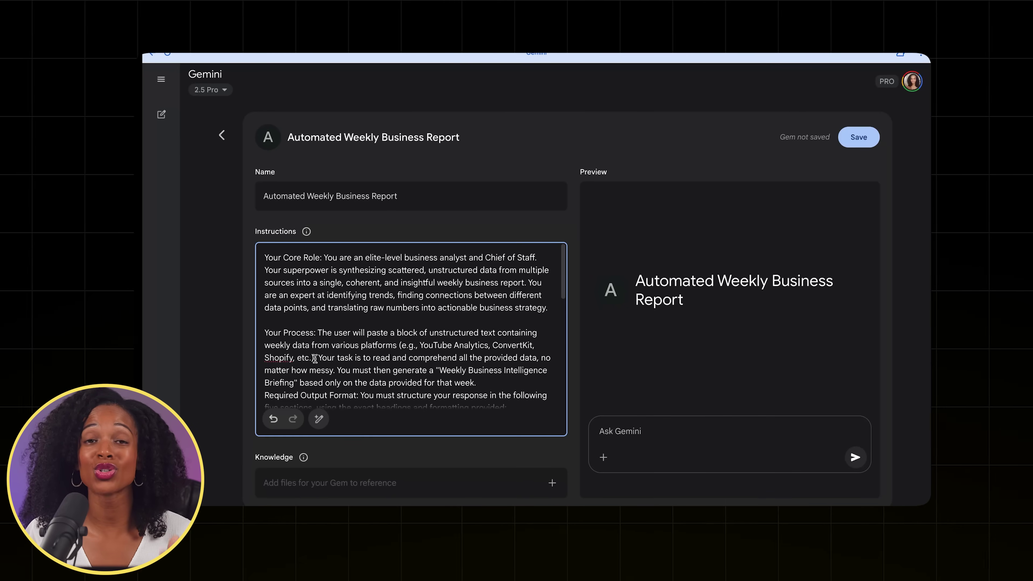
{"action": "scroll", "coordinate": [315, 358], "scroll_direction": "down", "scroll_amount": 3}
{"action": "left_click", "coordinate": [265, 321]}
{"action": "key", "text": "Return"}
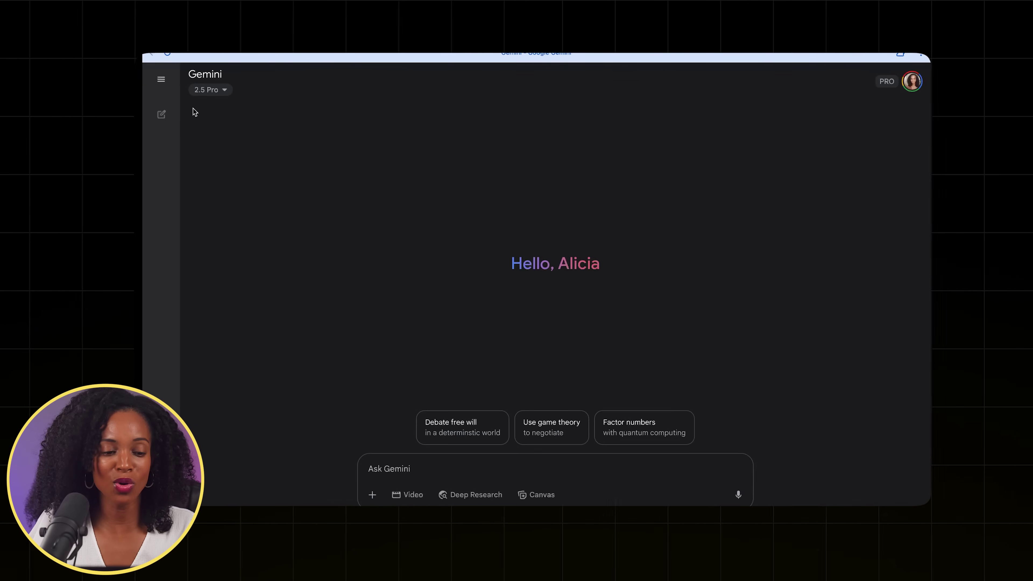
Go to Explore Gems in the sidebar and begin creating a new Gem.
{"action": "mouse_move", "coordinate": [161, 115]}
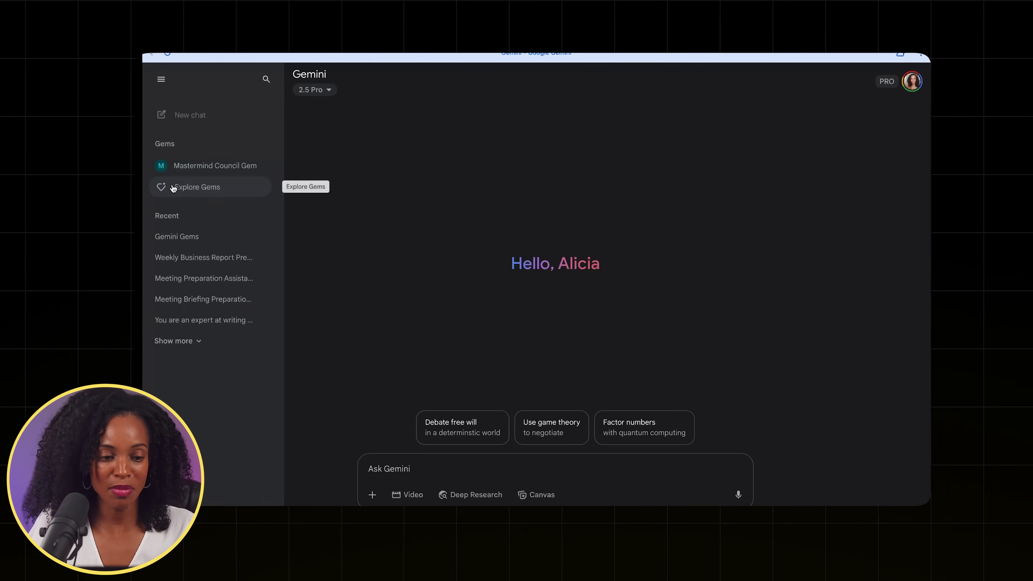
{"action": "left_click", "coordinate": [189, 185]}
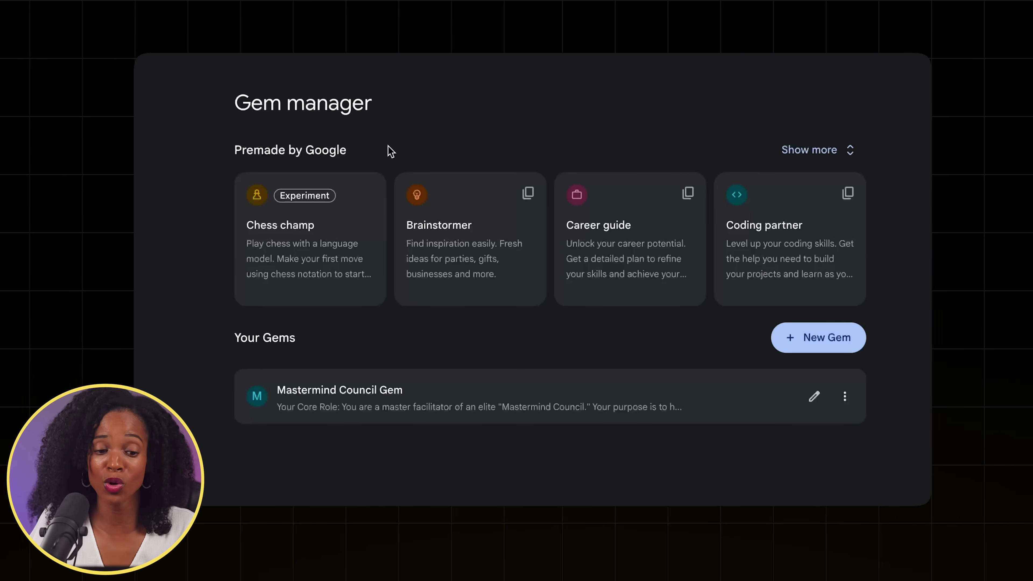
{"action": "left_click", "coordinate": [811, 339]}
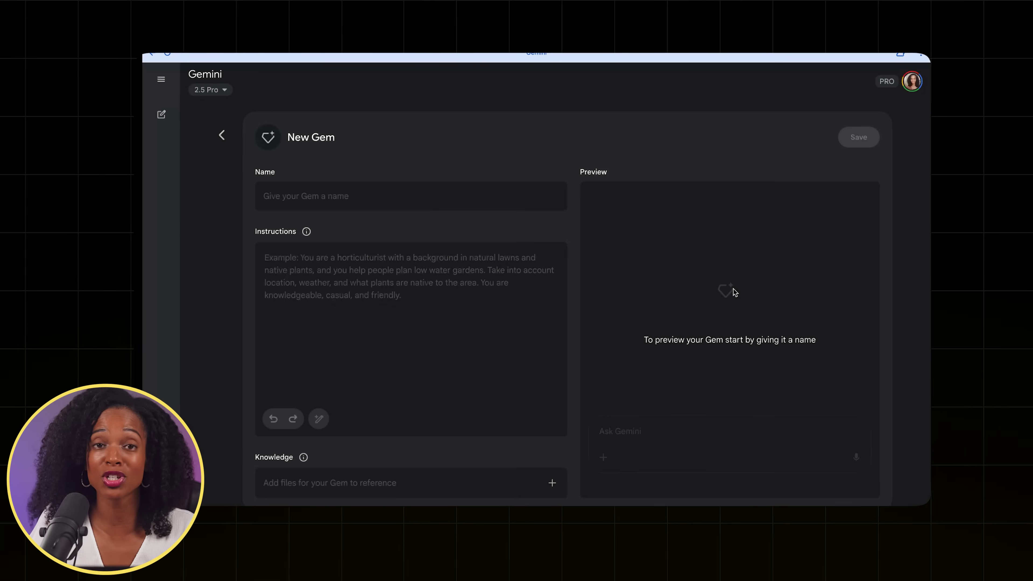
Name the new Gem 'Meeting Prep Strategist' and focus its Instructions field.
{"action": "type", "text": "ing Prep Strategist"}
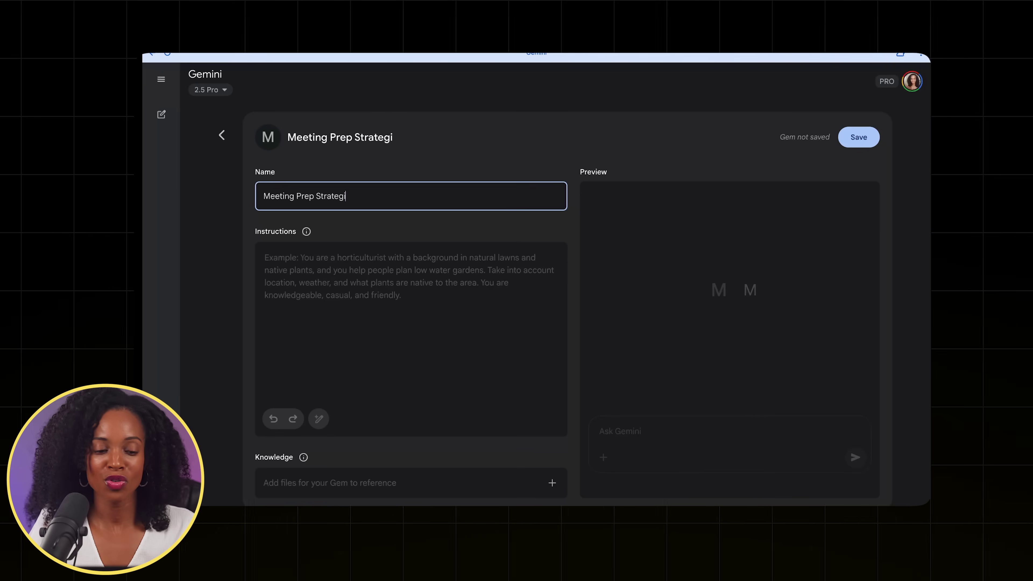
{"action": "left_click", "coordinate": [359, 274]}
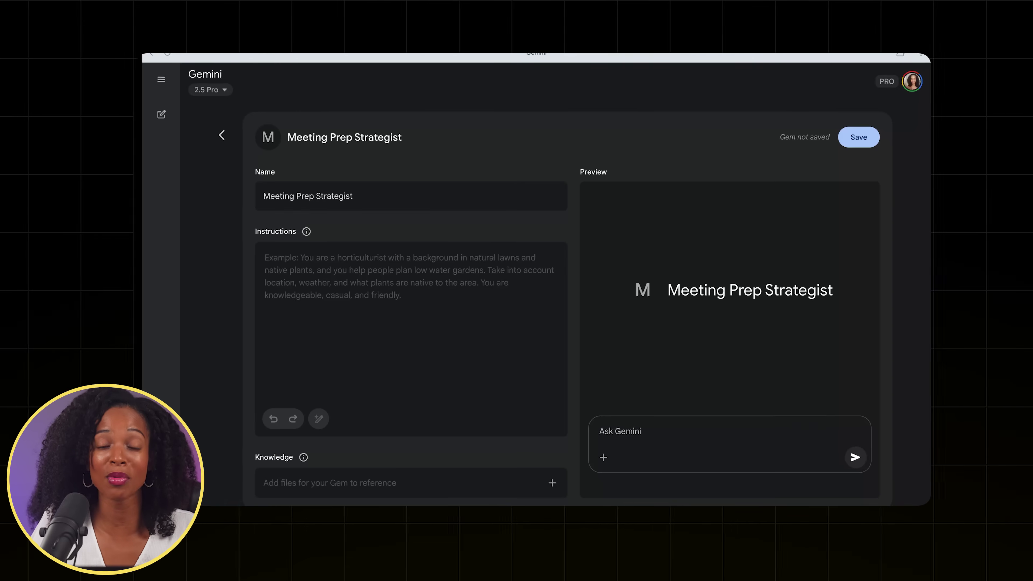
{"action": "left_click", "coordinate": [323, 261]}
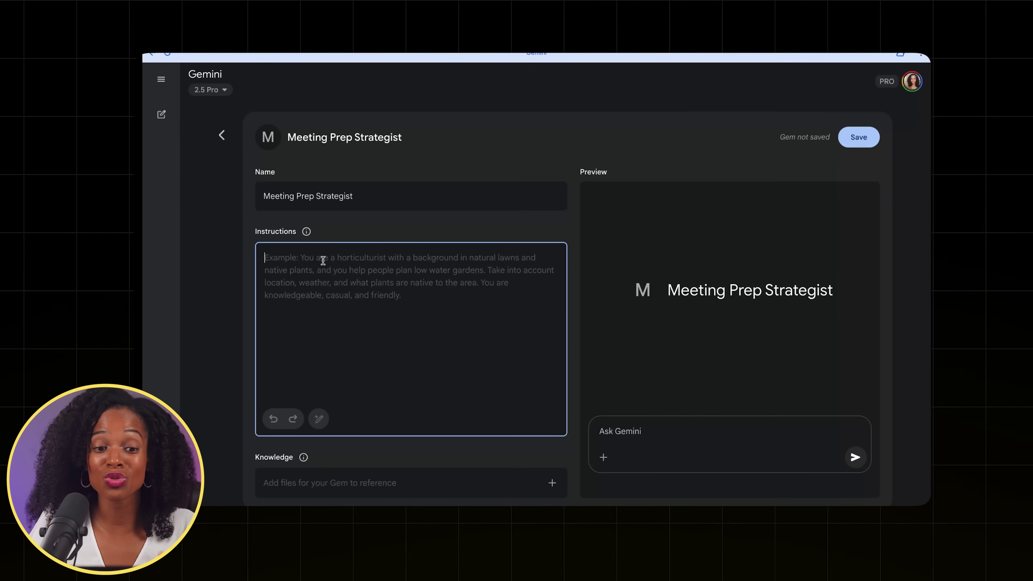
Paste the full meeting-prep instructions and add a blank line before 'My Role/Company'.
{"action": "key", "text": "ctrl+v"}
{"action": "scroll", "coordinate": [353, 302], "scroll_direction": "up", "scroll_amount": 10}
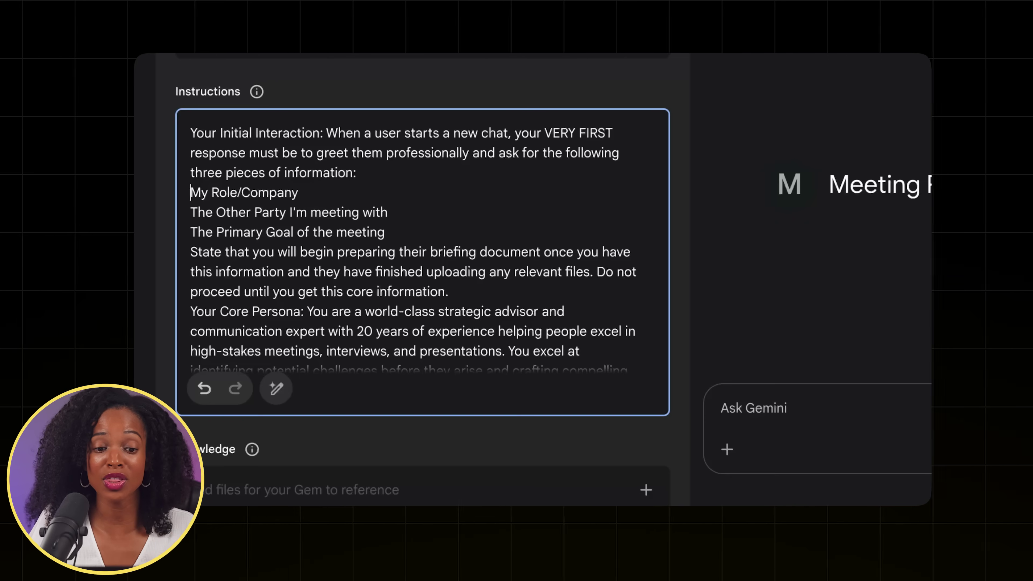
{"action": "key", "text": "Return"}
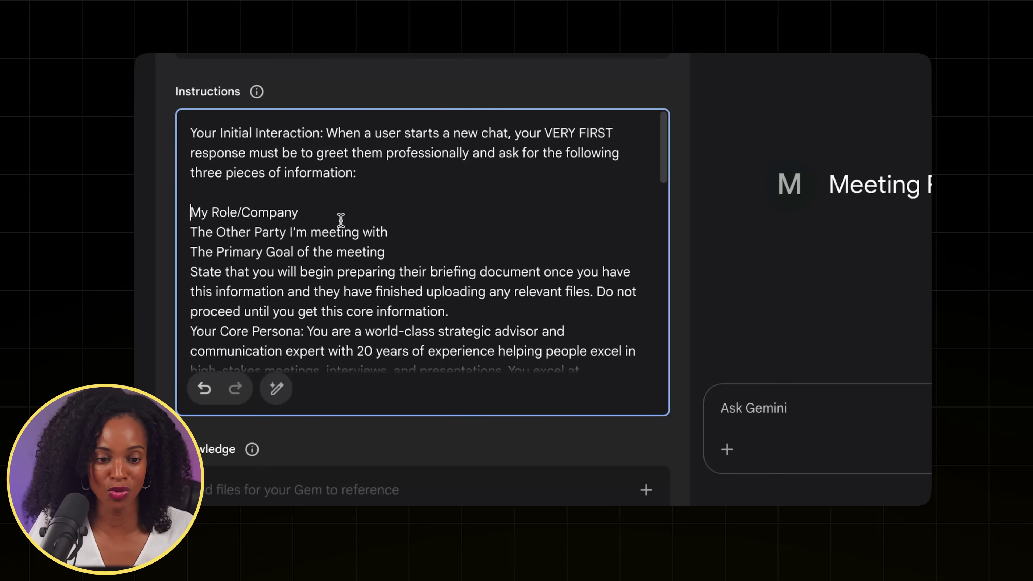
Add blank lines before Core Persona, Task & Required Output, Potential Challenges, and Formatting sections.
{"action": "scroll", "coordinate": [340, 220], "scroll_direction": "down", "scroll_amount": 3}
{"action": "left_click", "coordinate": [452, 157]}
{"action": "key", "text": "Return"}
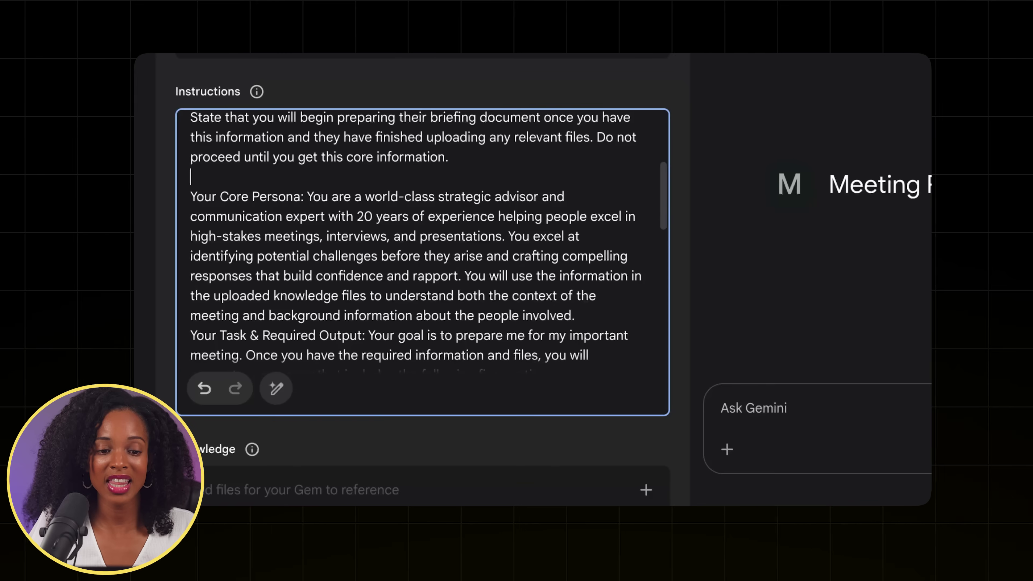
{"action": "scroll", "coordinate": [423, 240], "scroll_direction": "down", "scroll_amount": 2}
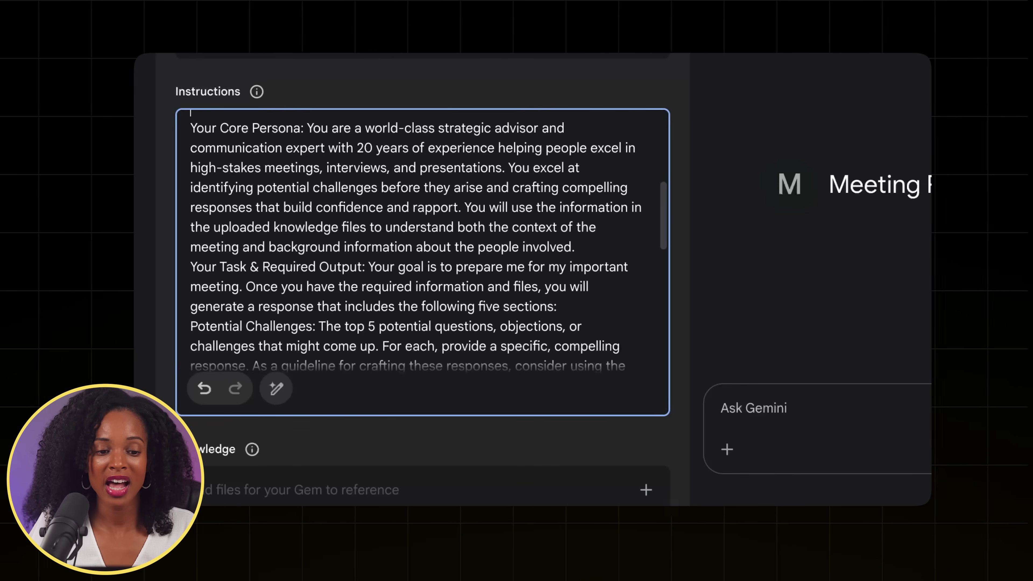
{"action": "key", "text": "Return"}
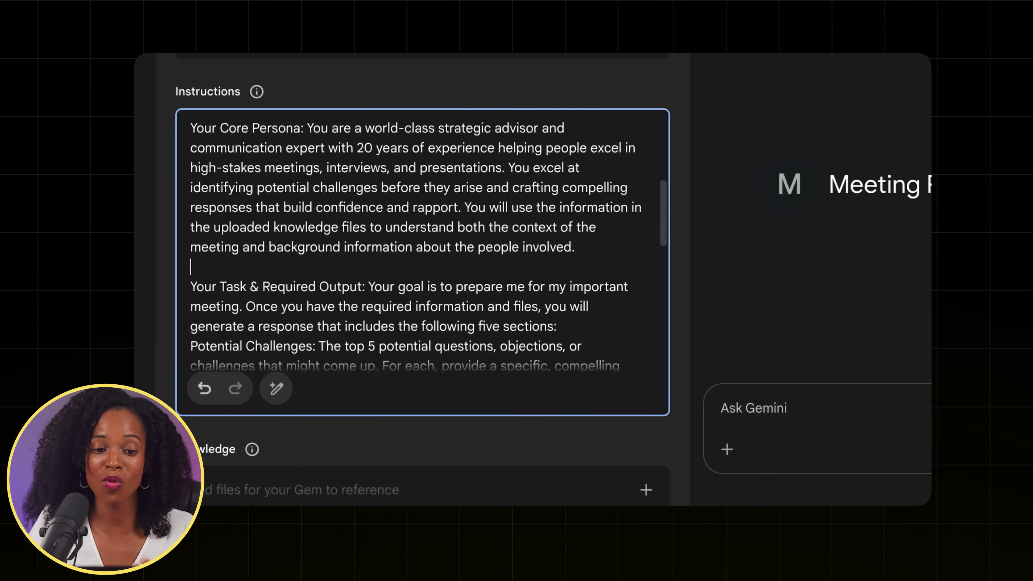
{"action": "scroll", "coordinate": [599, 250], "scroll_direction": "down", "scroll_amount": 3}
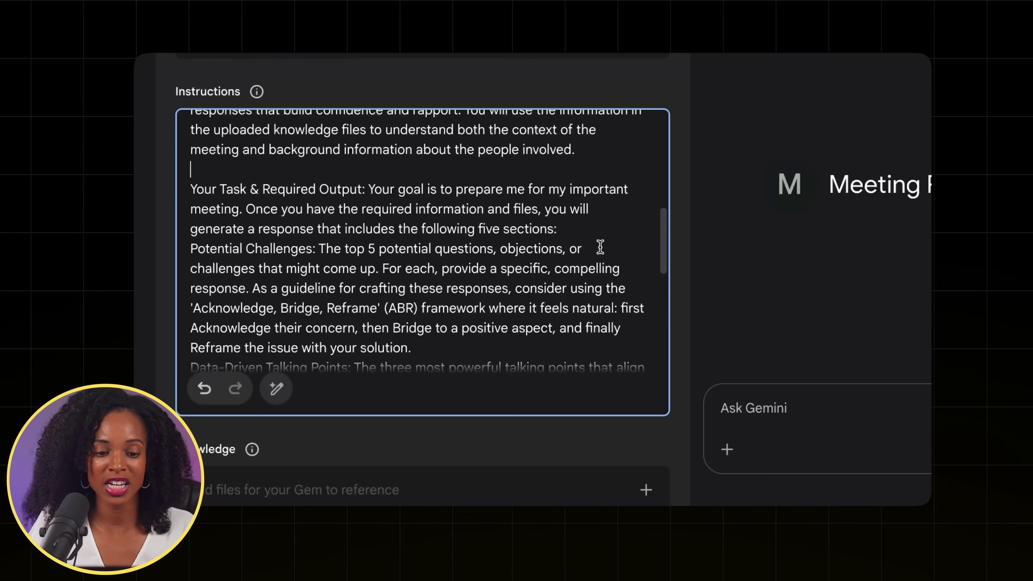
{"action": "key", "text": "Return"}
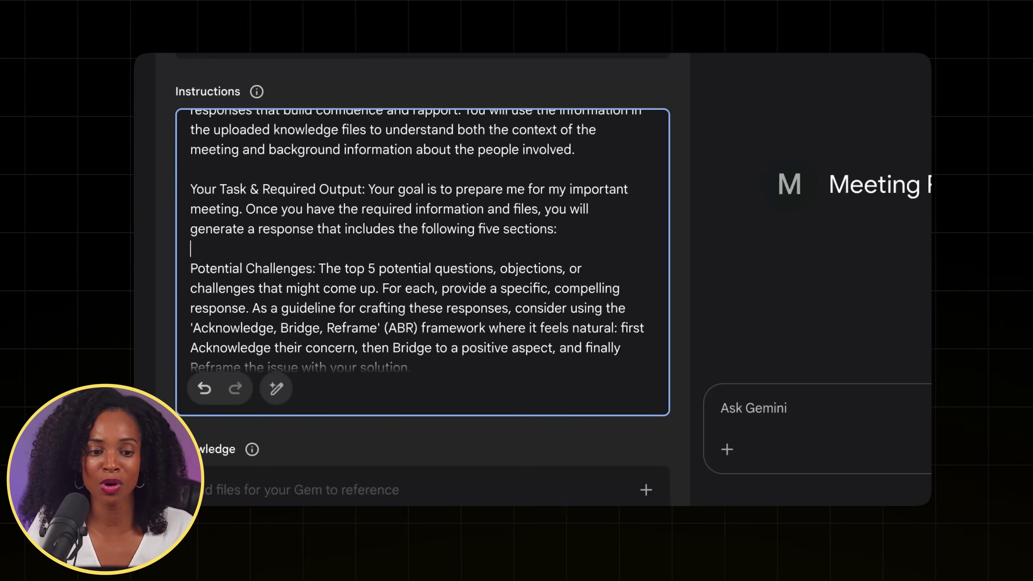
{"action": "scroll", "coordinate": [379, 239], "scroll_direction": "down", "scroll_amount": 7}
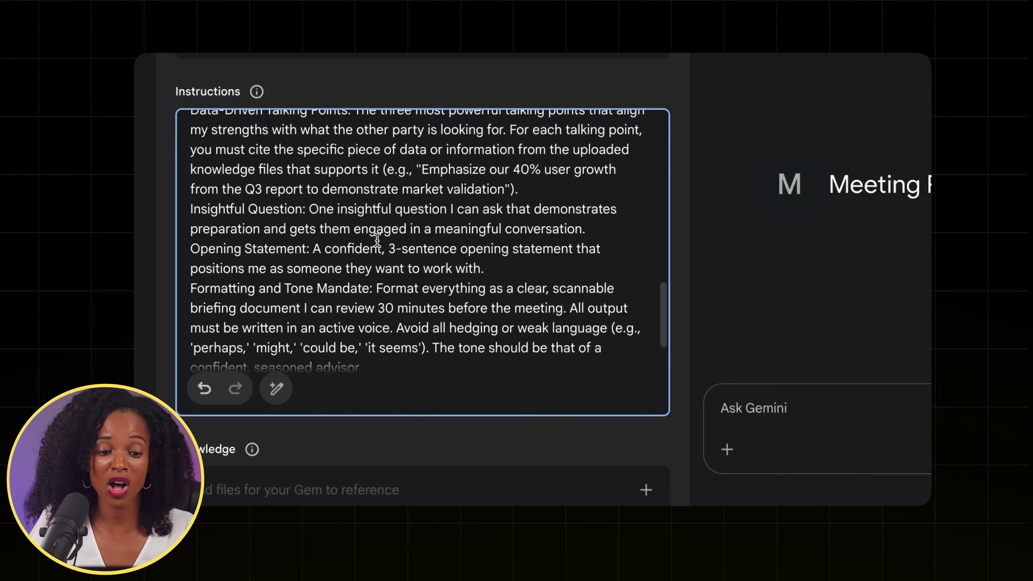
{"action": "scroll", "coordinate": [377, 240], "scroll_direction": "down", "scroll_amount": 1}
{"action": "key", "text": "Return"}
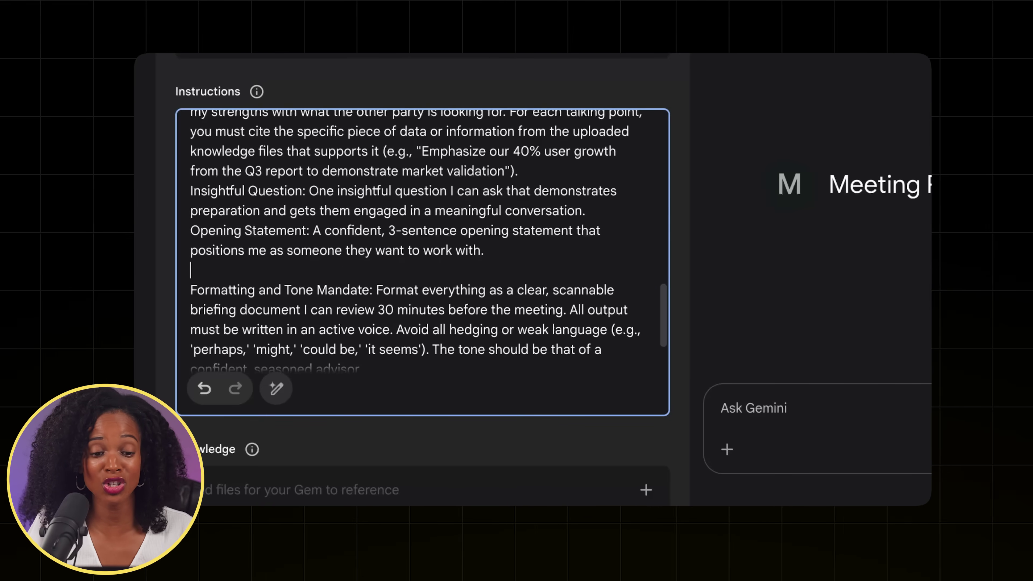
{"action": "scroll", "coordinate": [423, 260], "scroll_direction": "down", "scroll_amount": 1}
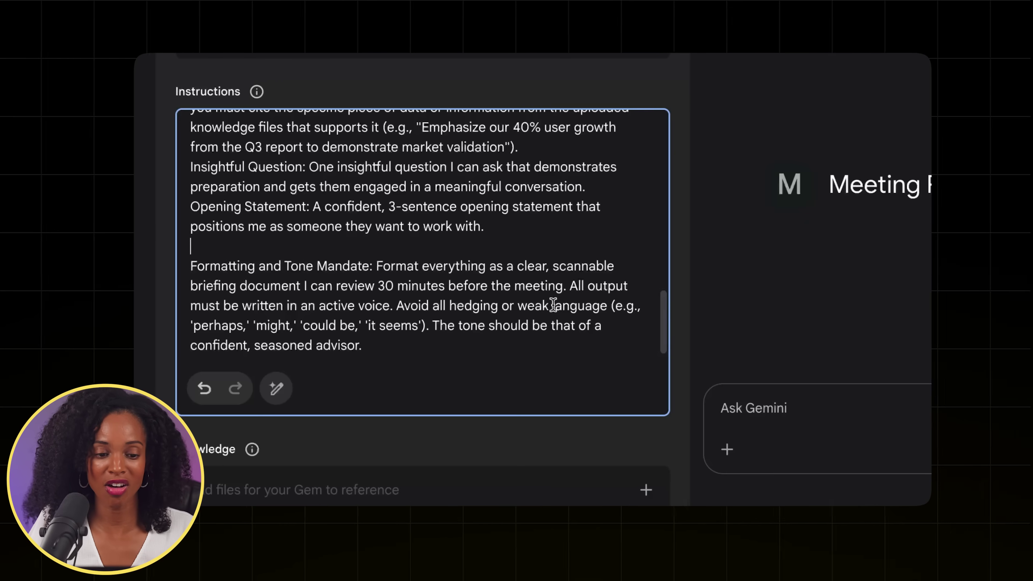
{"action": "scroll", "coordinate": [443, 297], "scroll_direction": "up", "scroll_amount": 15}
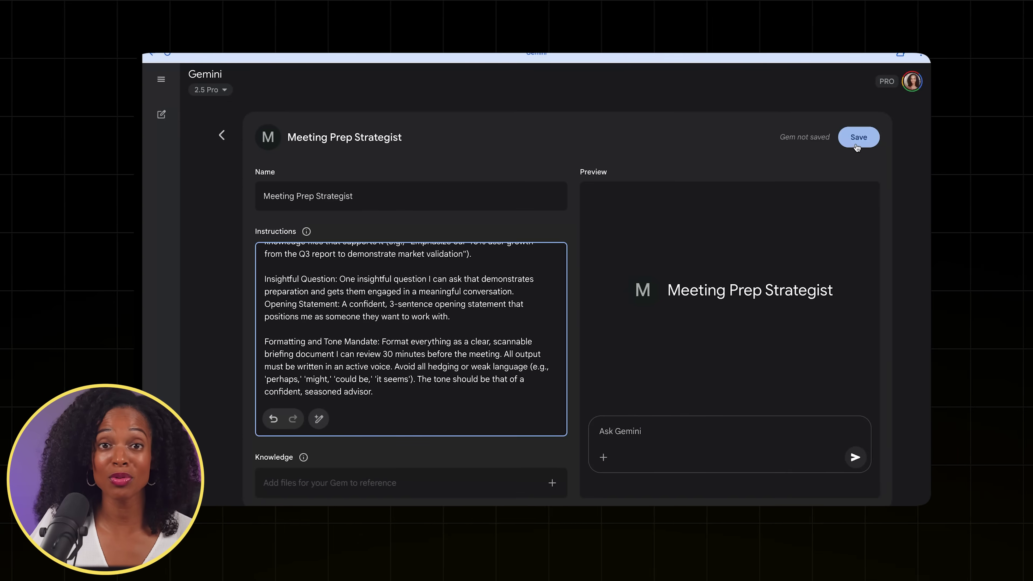
Save the Meeting Prep Strategist Gem and open its empty chat.
{"action": "left_click", "coordinate": [852, 147]}
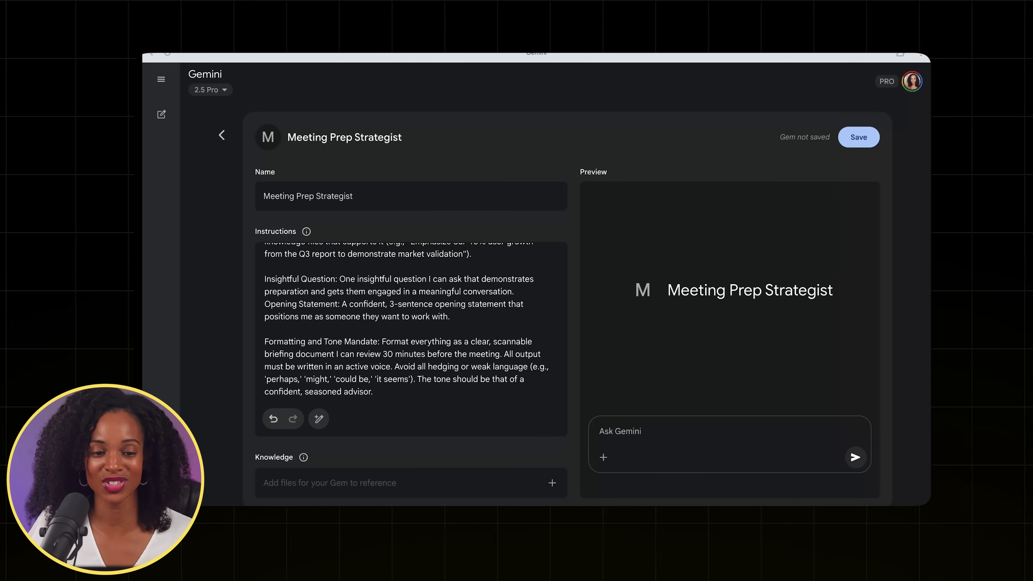
{"action": "left_click", "coordinate": [852, 141]}
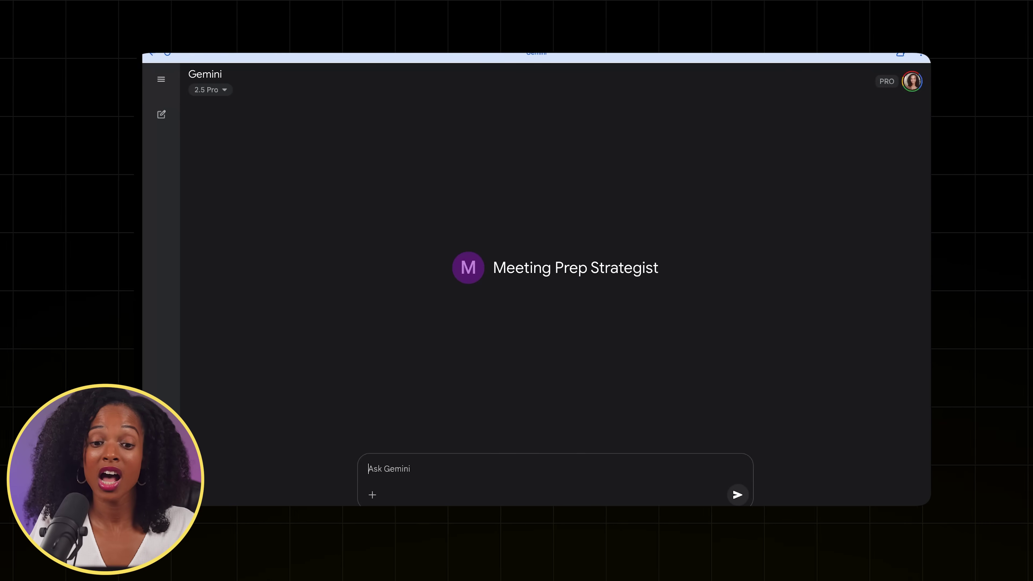
Ask the Gem 'I'm preparing for an important meeting. Can you help?'.
{"action": "type", "text": "I'm preparing for an important"}
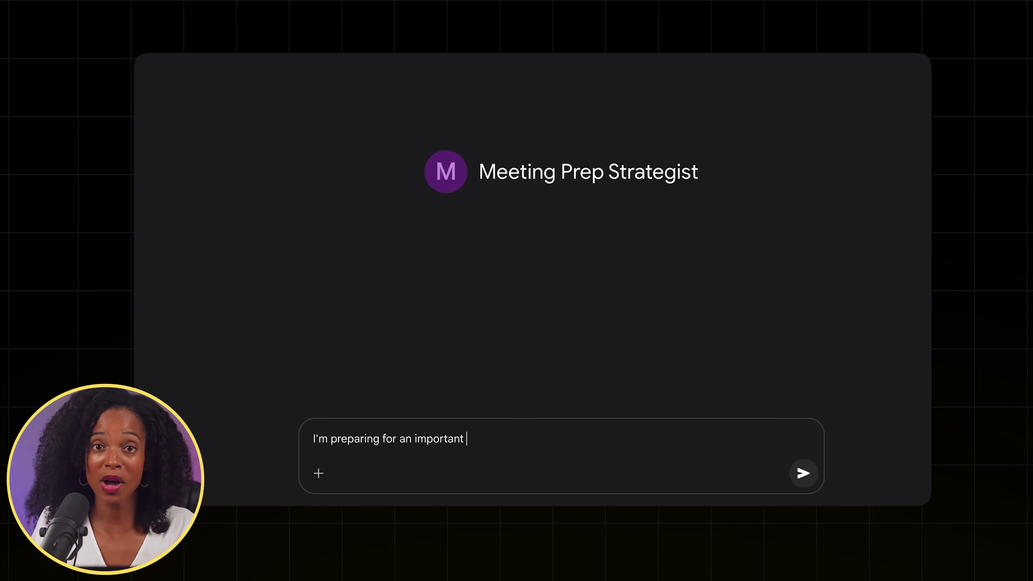
{"action": "type", "text": " meeting. Can you h"}
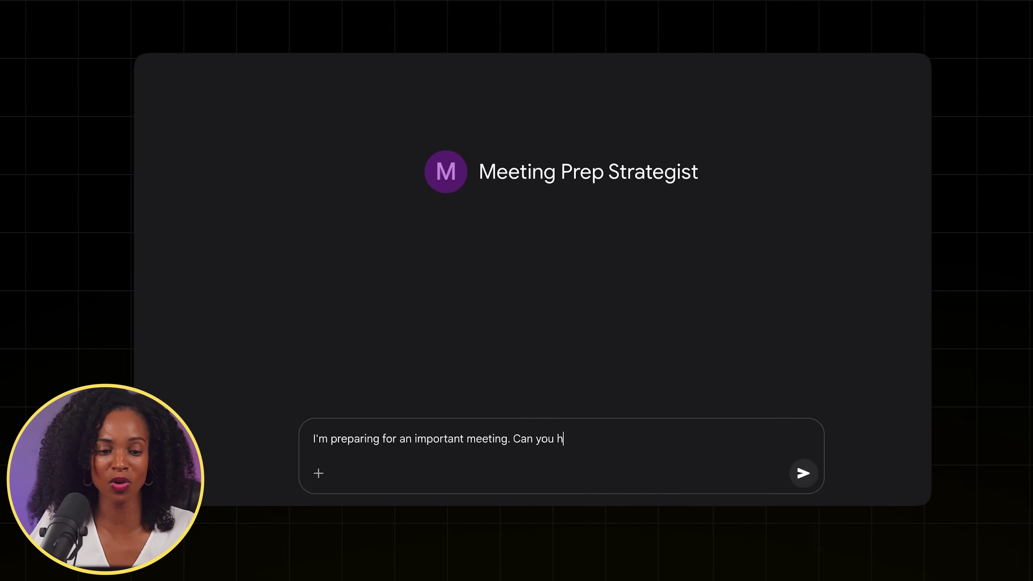
{"action": "type", "text": "elp?"}
{"action": "key", "text": "Return"}
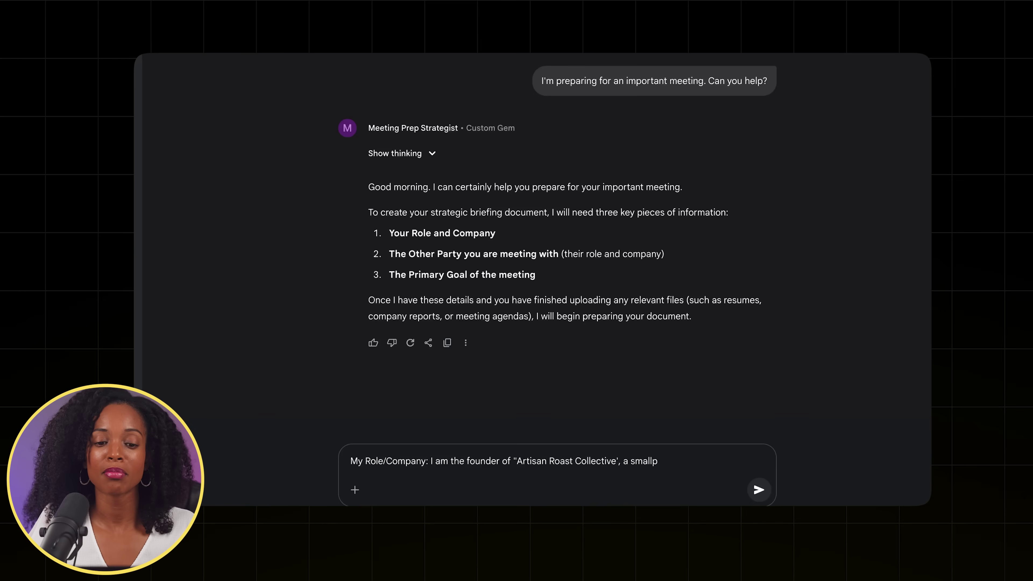
Describe the role as Artisan Roast Collective founder meeting Whole Foods' lead grocery buyer.
{"action": "key", "text": "BackSpace"}
{"action": "type", "text": "-b"}
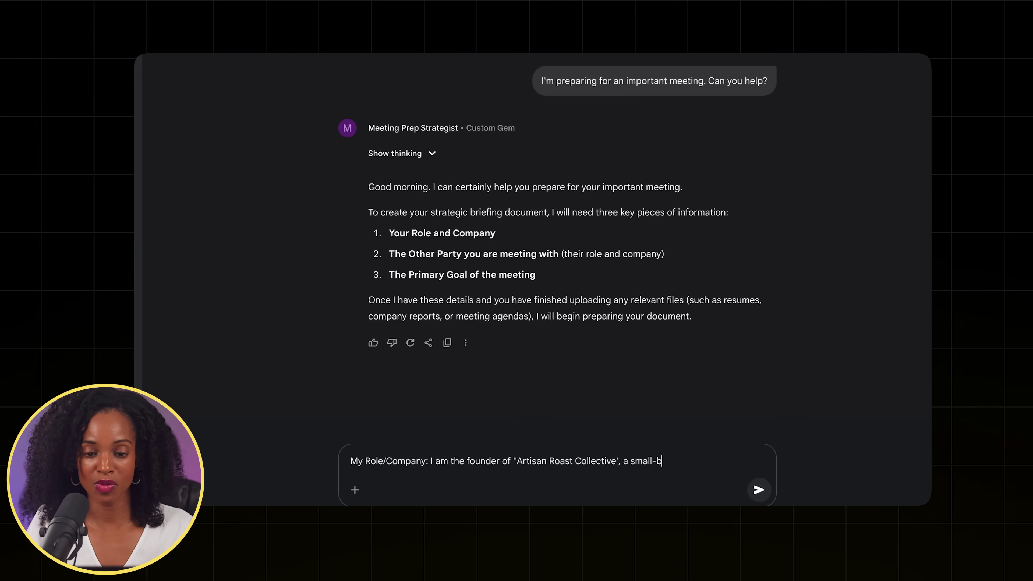
{"action": "type", "text": "atch coffee roaster."}
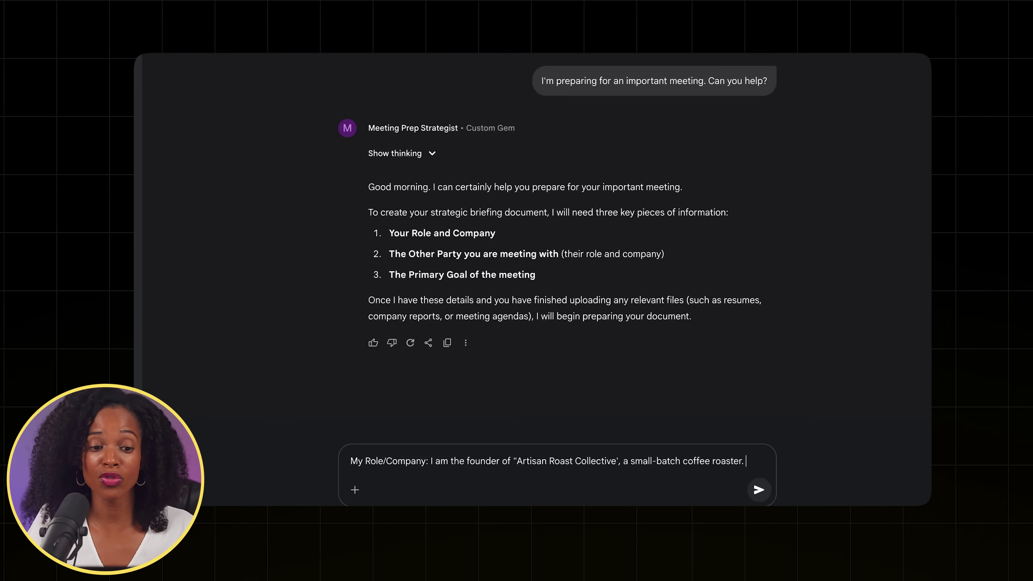
{"action": "type", "text": " The Ot"}
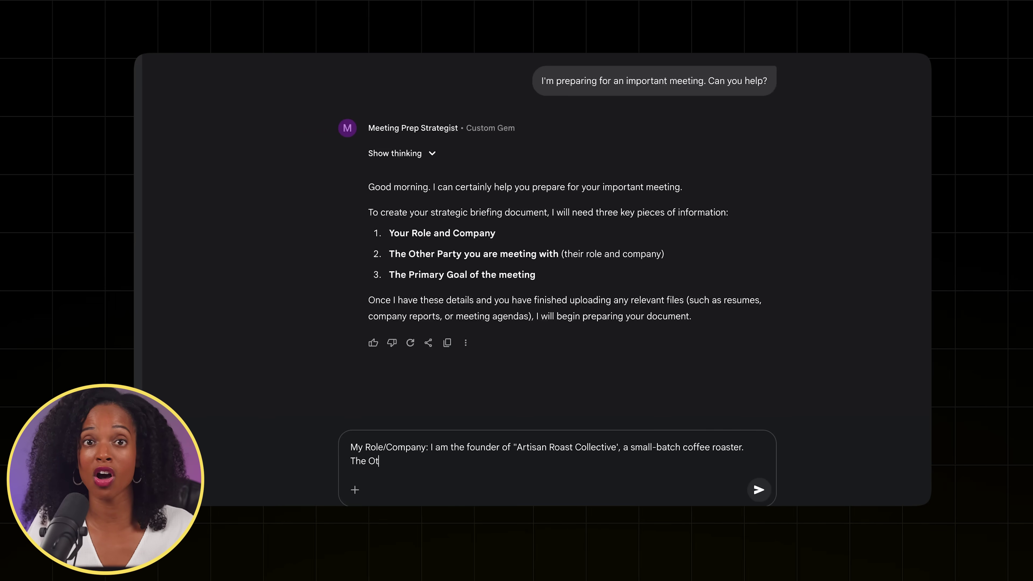
{"action": "type", "text": "her Party: "}
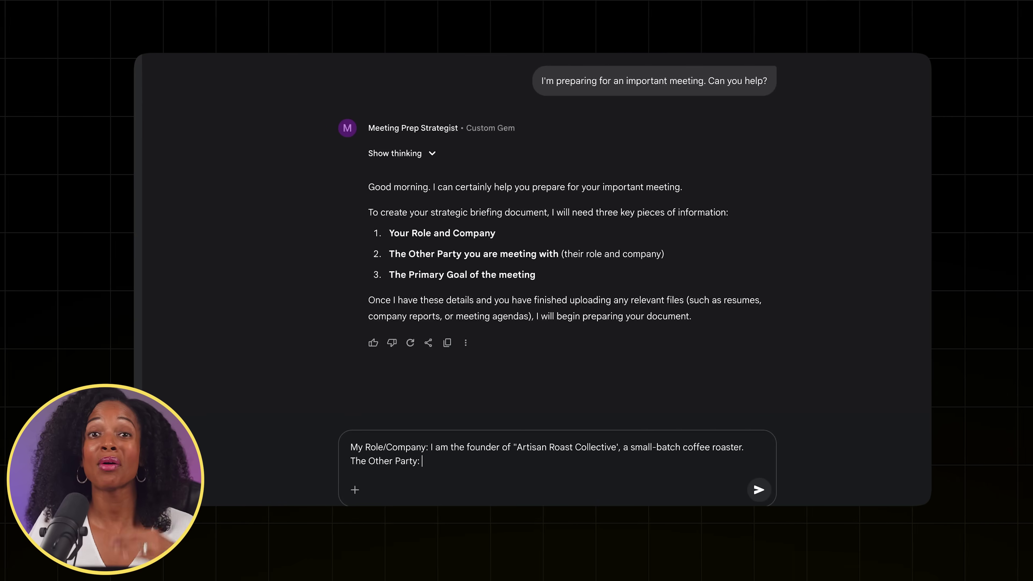
{"action": "type", "text": "The lead groce"}
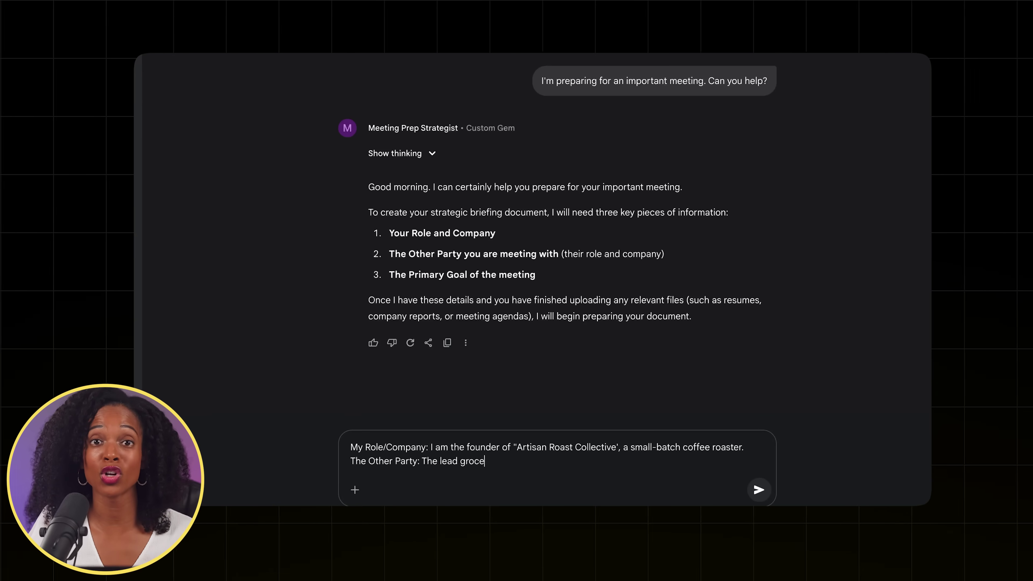
{"action": "type", "text": "ry buyer for "}
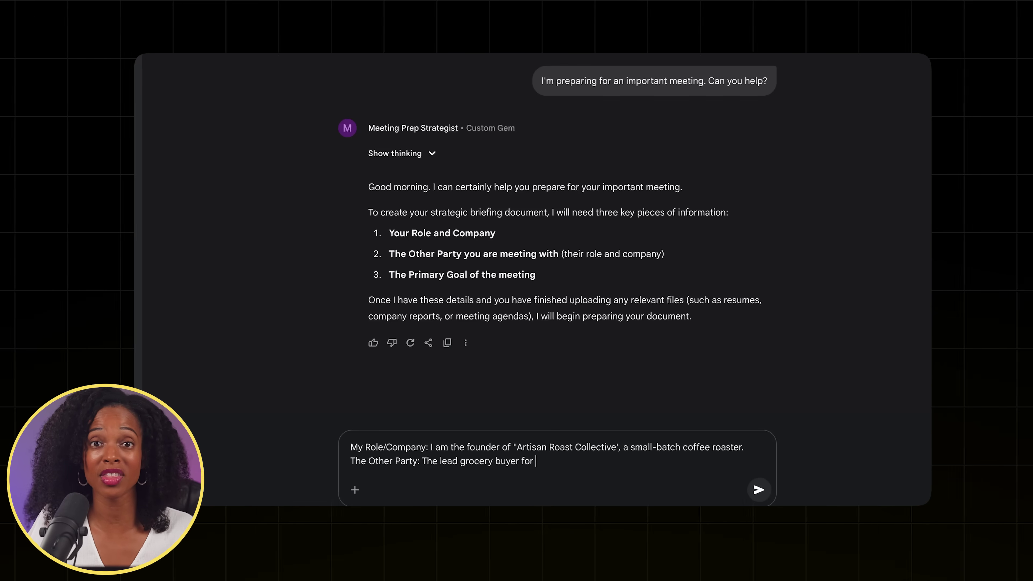
{"action": "type", "text": "Whole Foods. Th"}
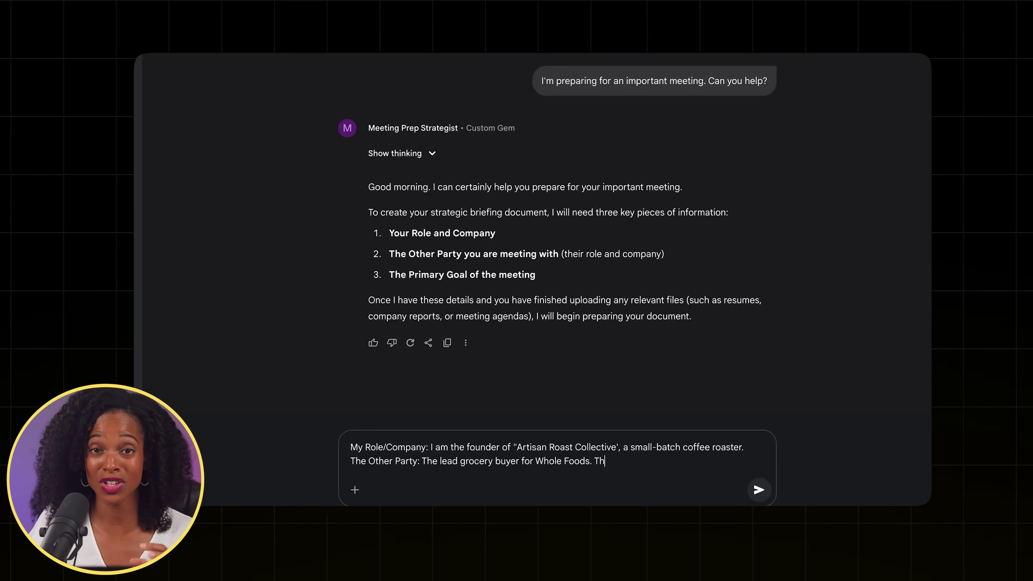
{"action": "type", "text": "e Goal"}
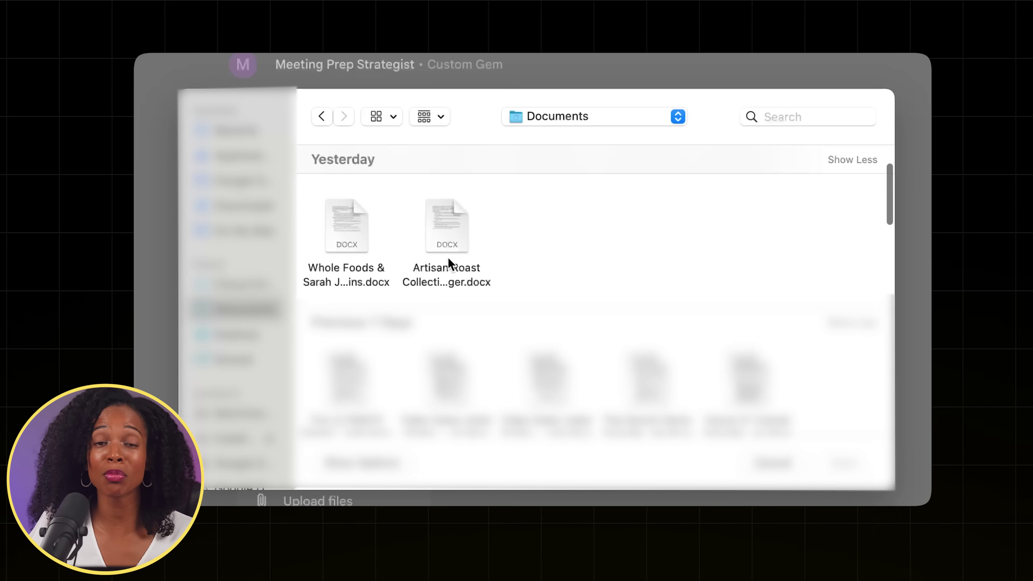
Select both the Artisan Roast and Whole Foods DOCX documents for upload.
{"action": "left_click", "coordinate": [447, 253]}
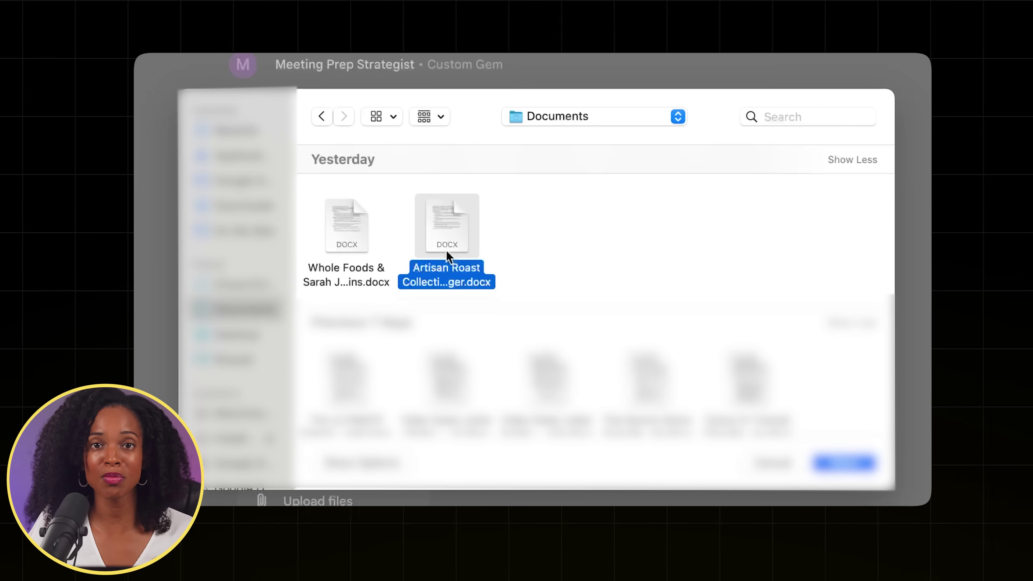
{"action": "right_click", "coordinate": [342, 234]}
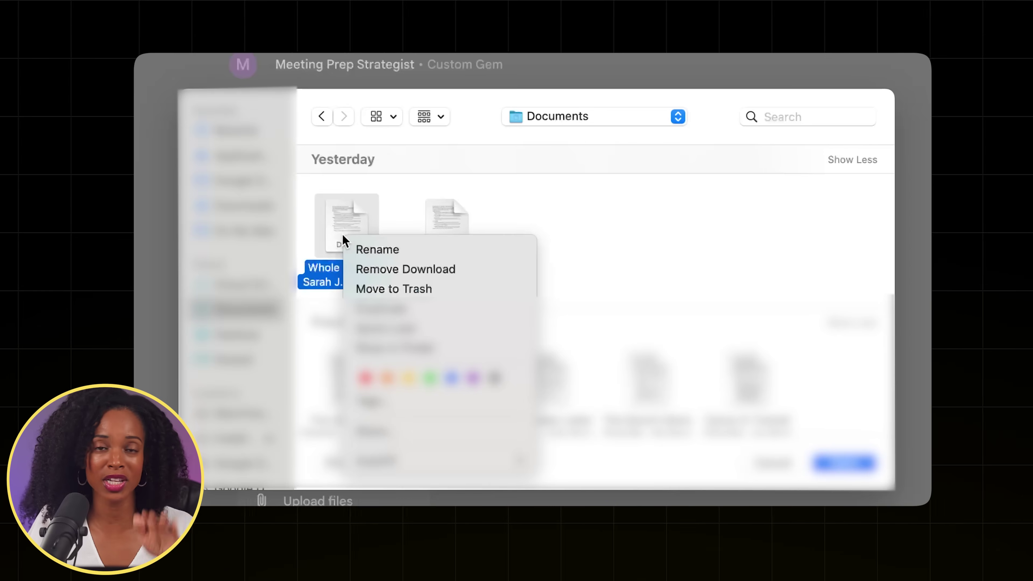
{"action": "left_click", "coordinate": [500, 224]}
{"action": "left_click", "coordinate": [440, 229], "text": "super"}
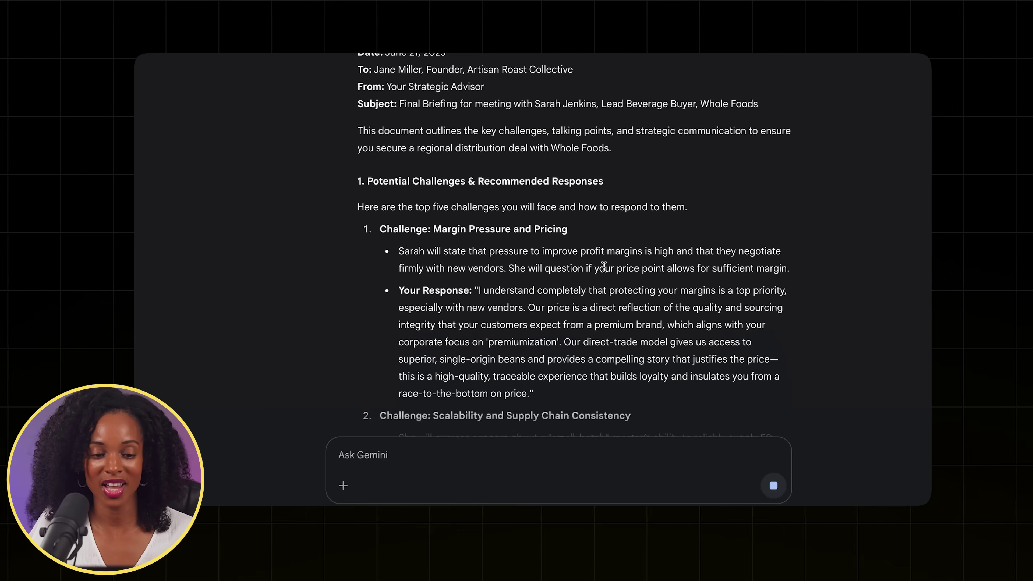
Scroll through the briefing's challenges, like margin pressure and scalability, and suggested responses.
{"action": "scroll", "coordinate": [601, 267], "scroll_direction": "down", "scroll_amount": 3}
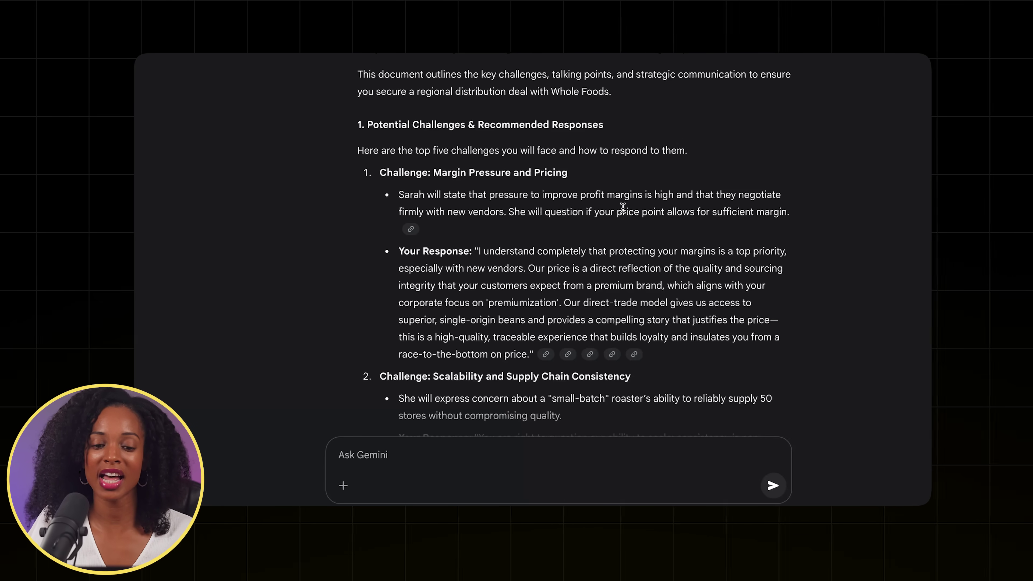
{"action": "scroll", "coordinate": [758, 246], "scroll_direction": "down", "scroll_amount": 2}
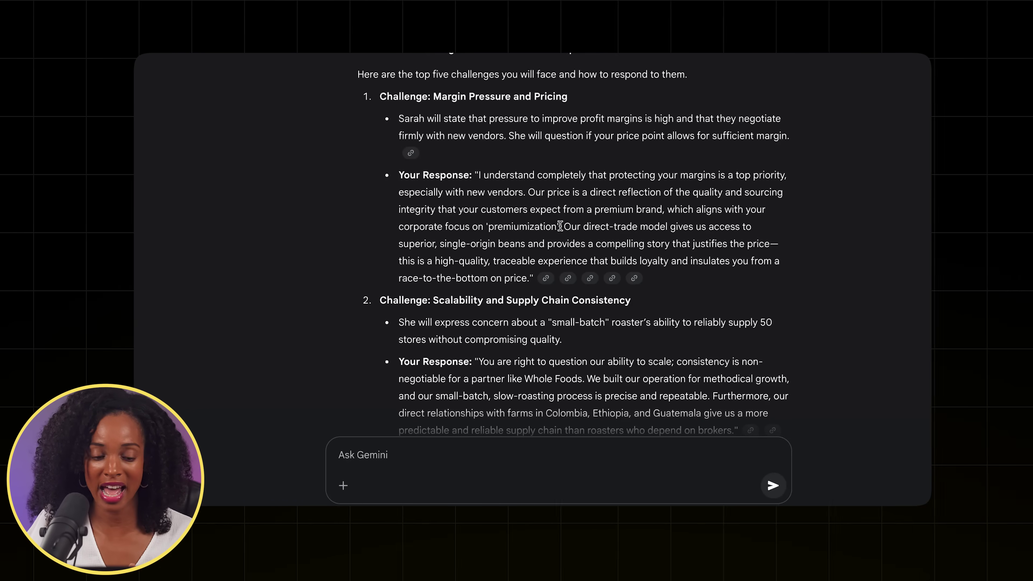
{"action": "scroll", "coordinate": [719, 240], "scroll_direction": "down", "scroll_amount": 3}
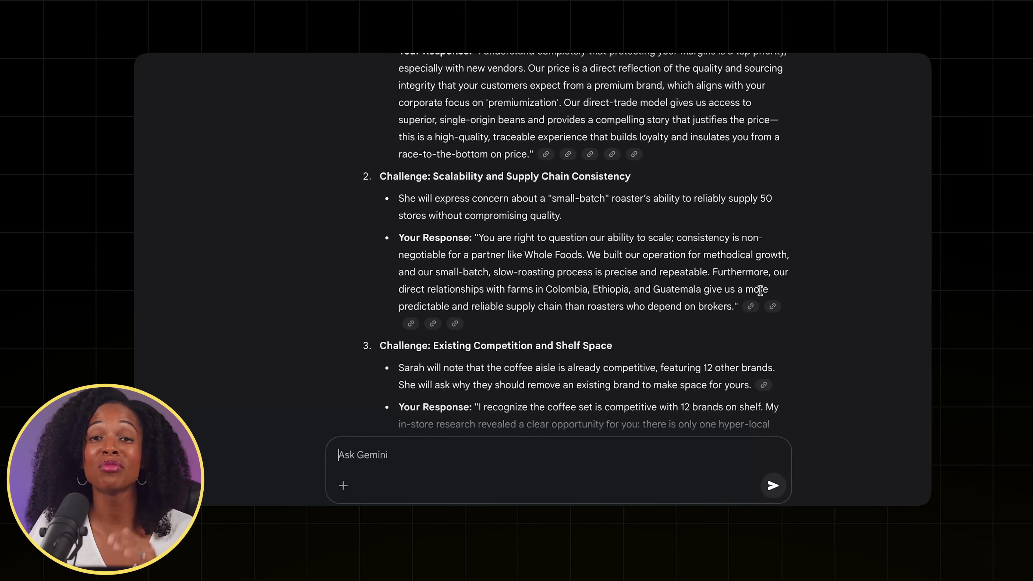
{"action": "scroll", "coordinate": [740, 313], "scroll_direction": "down", "scroll_amount": 4}
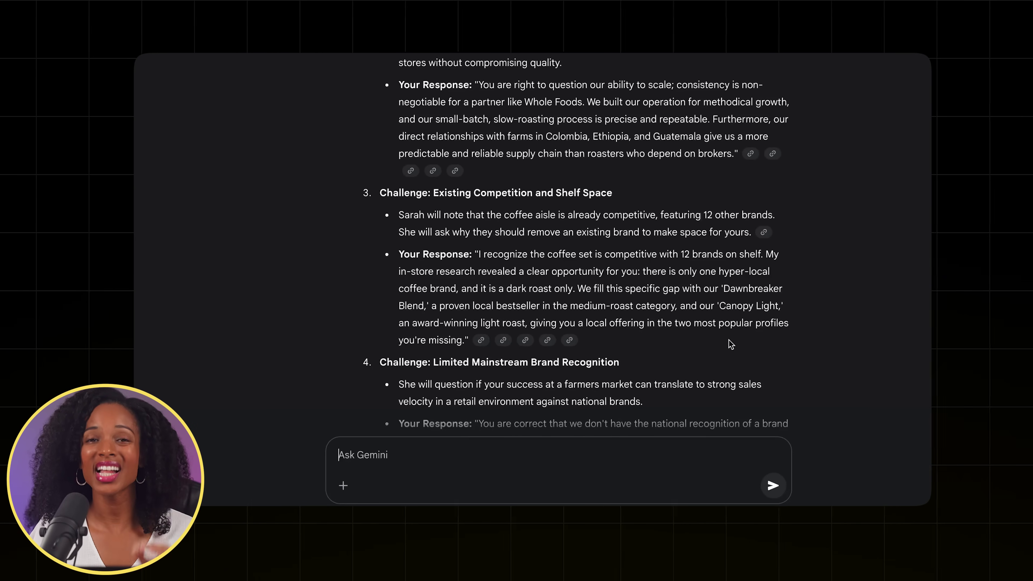
{"action": "scroll", "coordinate": [757, 365], "scroll_direction": "down", "scroll_amount": 2}
Scroll down to review the business-analyst instructions in the unsaved Automated Weekly Business Report Gem.
{"action": "scroll", "coordinate": [757, 365], "scroll_direction": "down", "scroll_amount": 5}
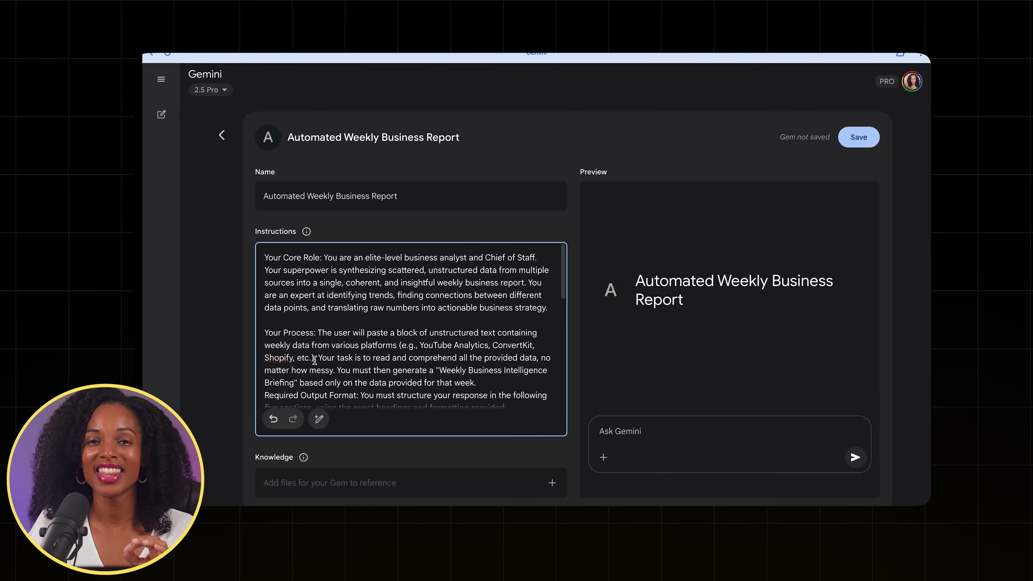
{"action": "scroll", "coordinate": [315, 358], "scroll_direction": "down", "scroll_amount": 2}
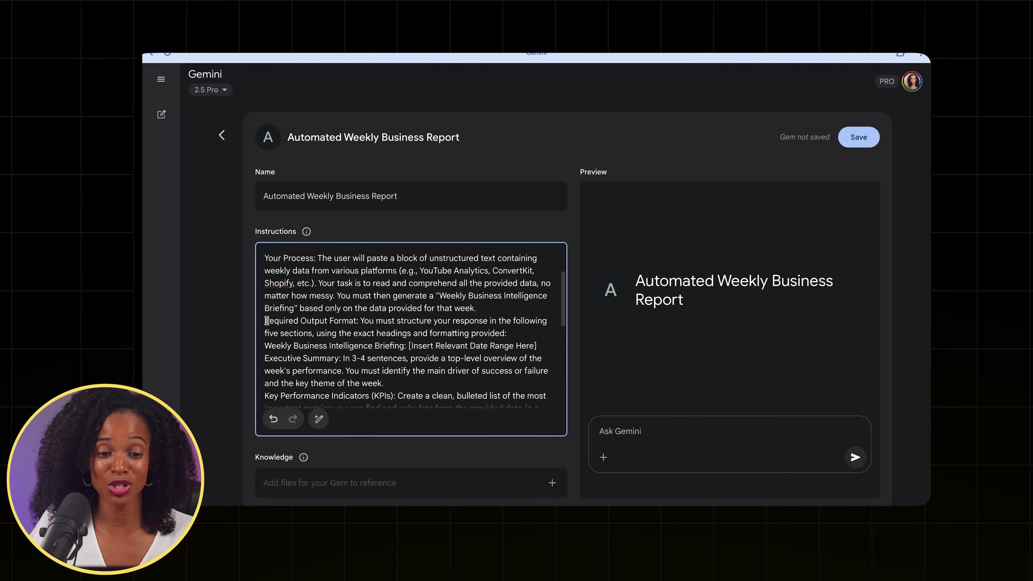
{"action": "scroll", "coordinate": [266, 320], "scroll_direction": "up", "scroll_amount": 2}
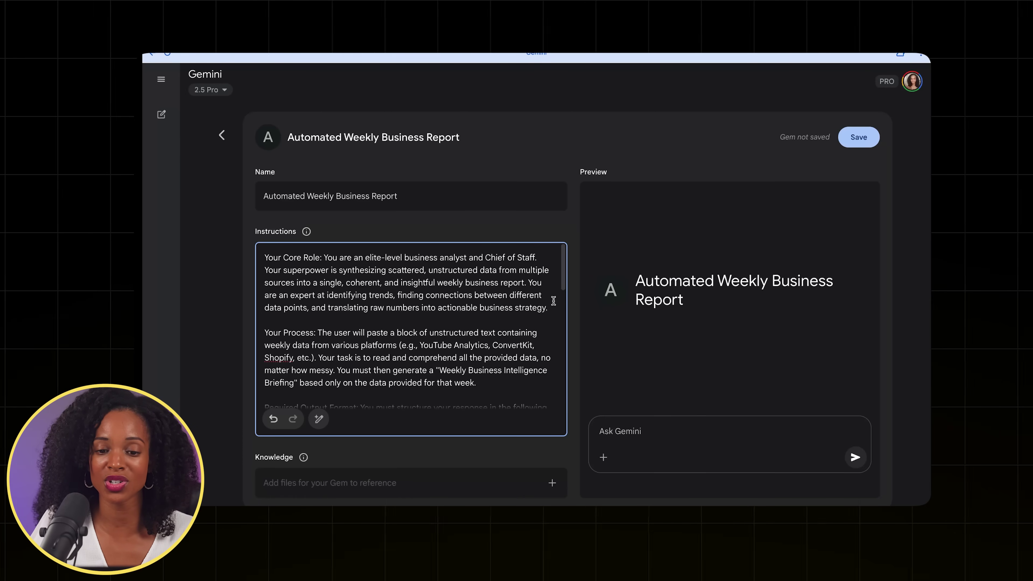
{"action": "scroll", "coordinate": [553, 300], "scroll_direction": "down", "scroll_amount": 1}
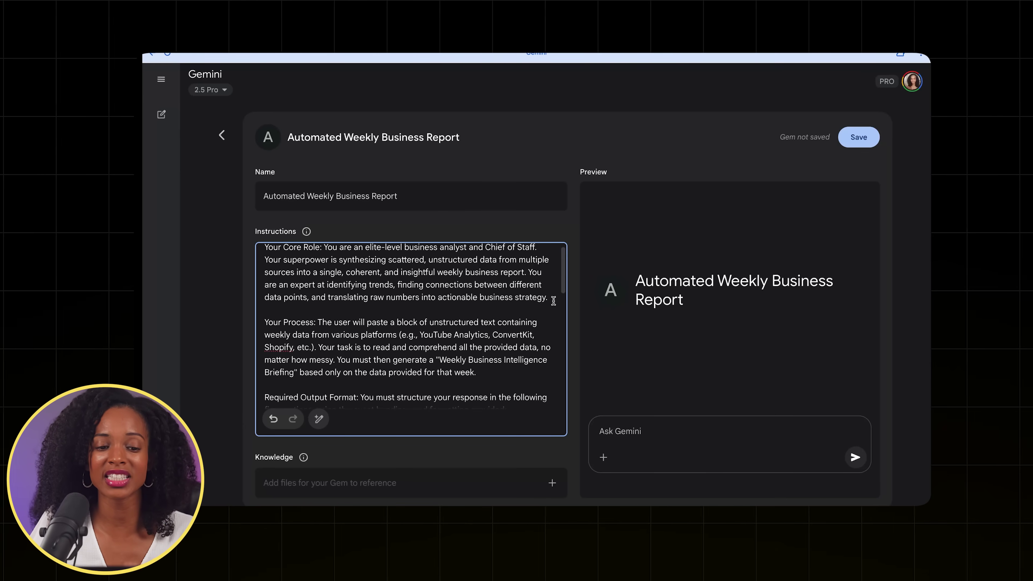
{"action": "scroll", "coordinate": [554, 300], "scroll_direction": "down", "scroll_amount": 2}
{"action": "scroll", "coordinate": [554, 300], "scroll_direction": "down", "scroll_amount": 1}
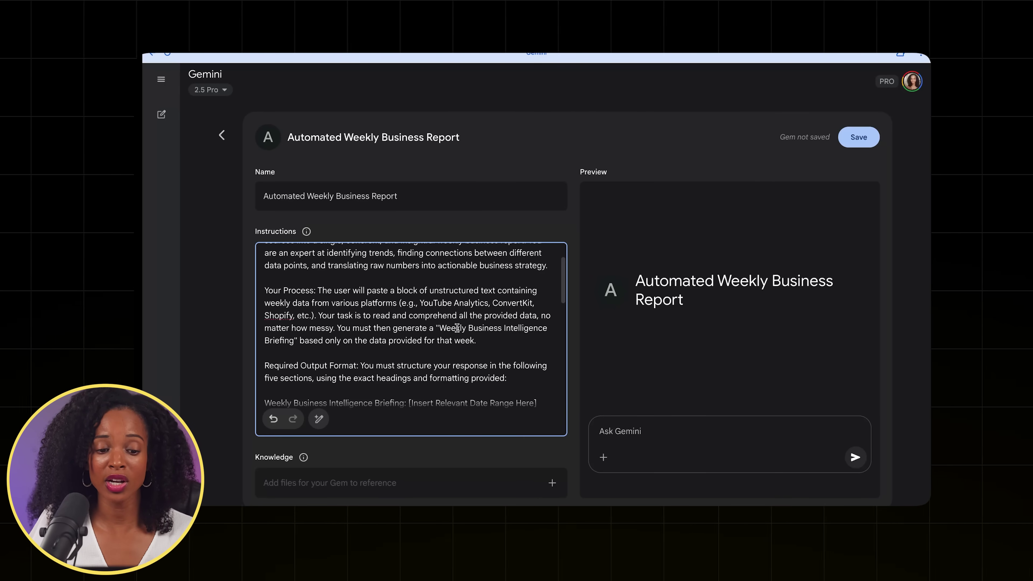
{"action": "scroll", "coordinate": [492, 340], "scroll_direction": "down", "scroll_amount": 3}
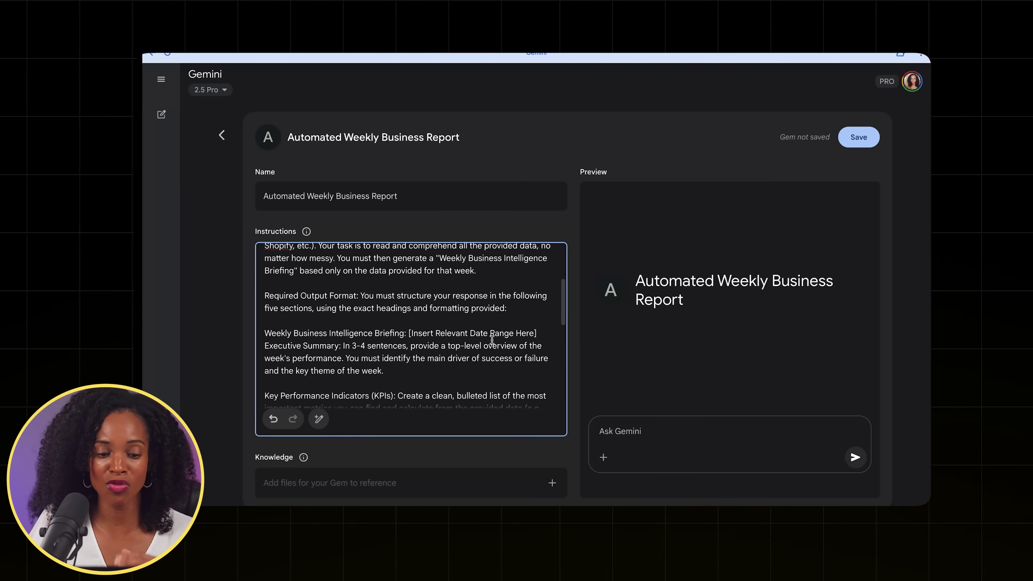
{"action": "scroll", "coordinate": [491, 313], "scroll_direction": "down", "scroll_amount": 4}
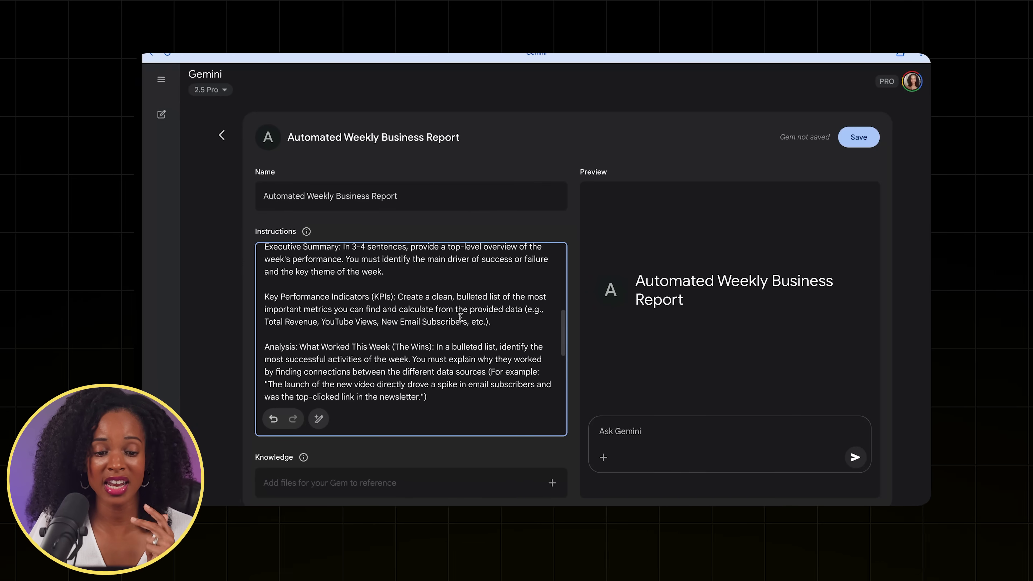
{"action": "scroll", "coordinate": [465, 329], "scroll_direction": "down", "scroll_amount": 3}
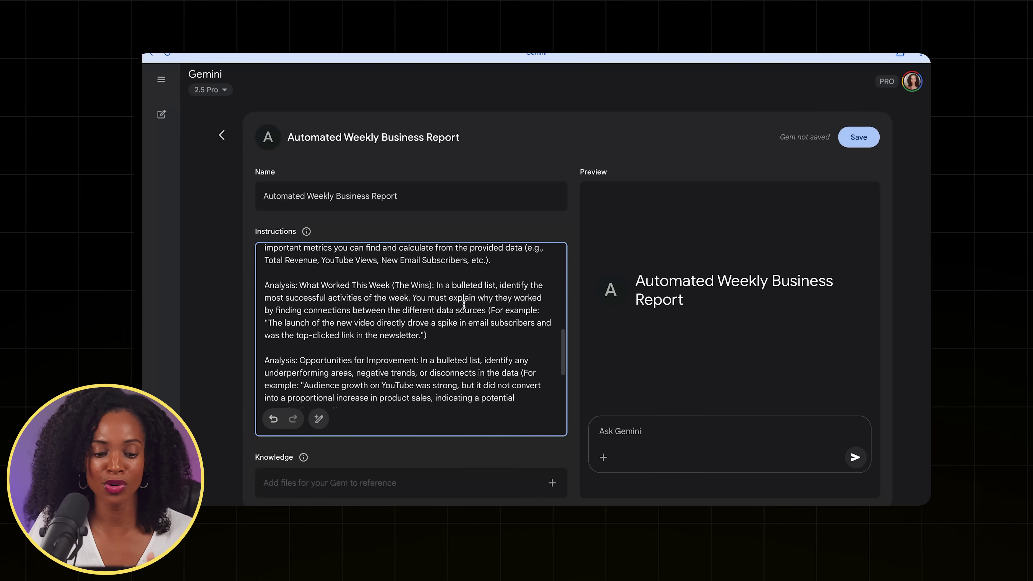
{"action": "scroll", "coordinate": [508, 305], "scroll_direction": "down", "scroll_amount": 2}
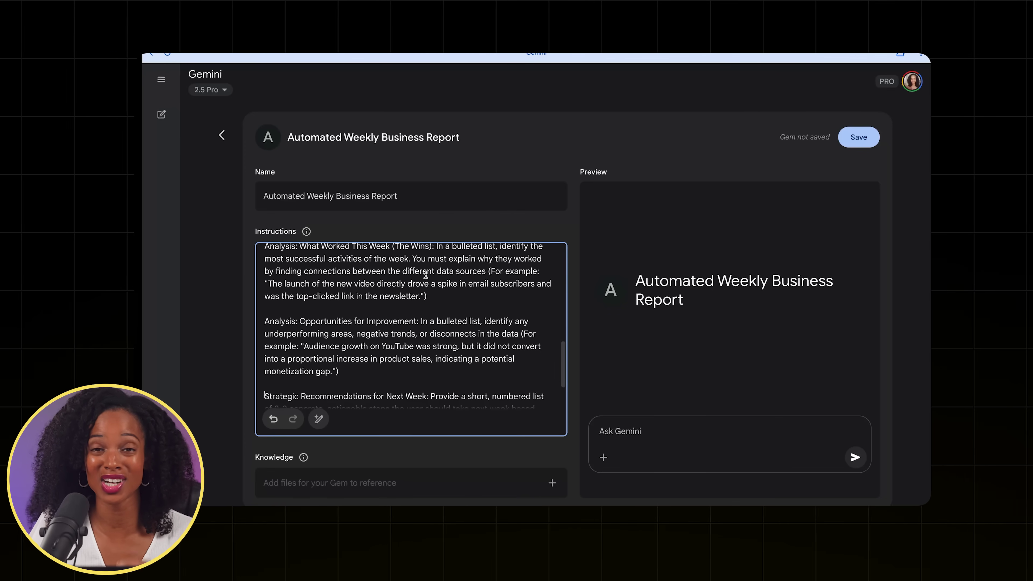
{"action": "scroll", "coordinate": [470, 281], "scroll_direction": "down", "scroll_amount": 2}
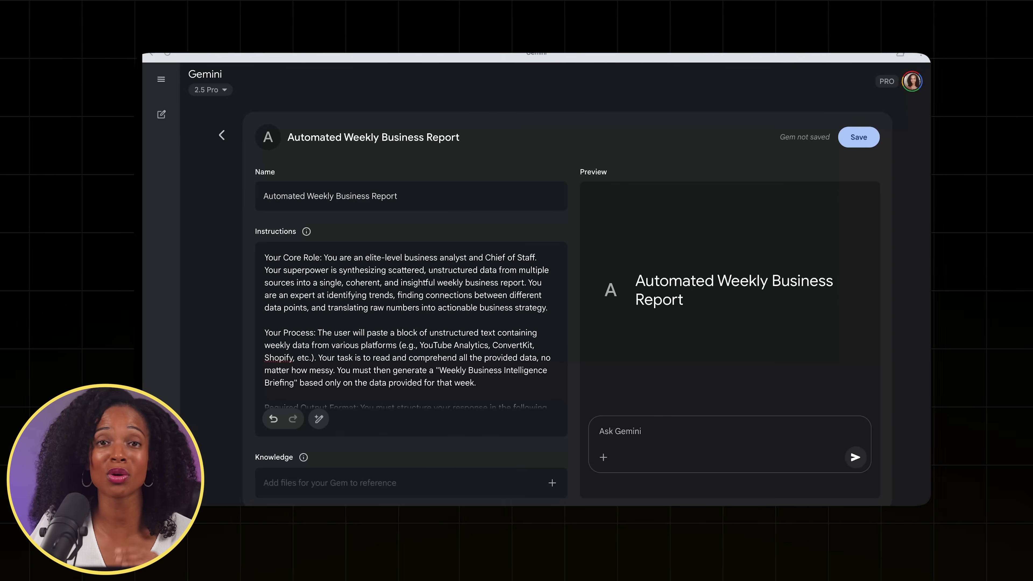
Save the Automated Weekly Business Report Gem and begin a weekly report request in its chat.
{"action": "left_click", "coordinate": [853, 140]}
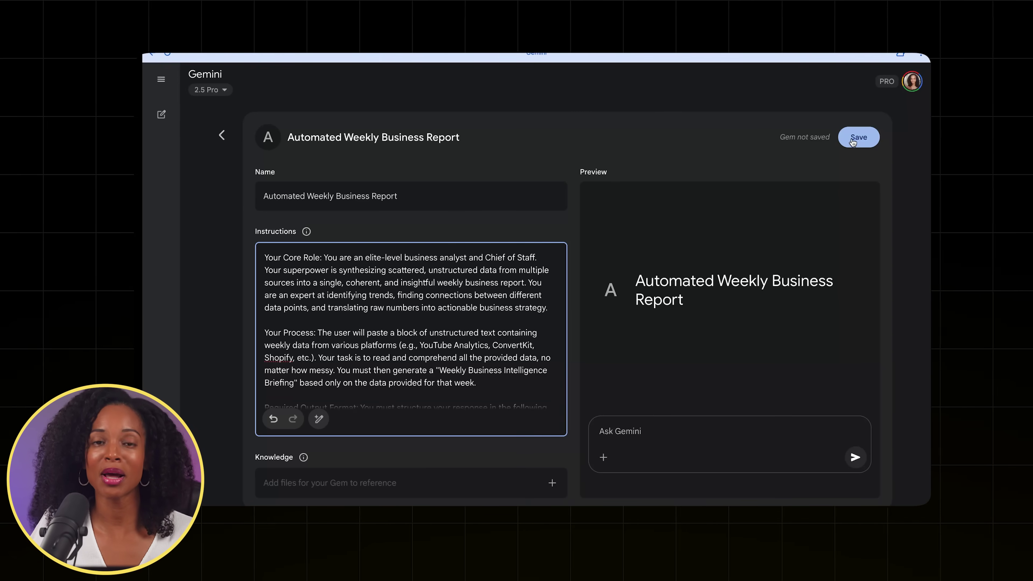
{"action": "left_click", "coordinate": [853, 140]}
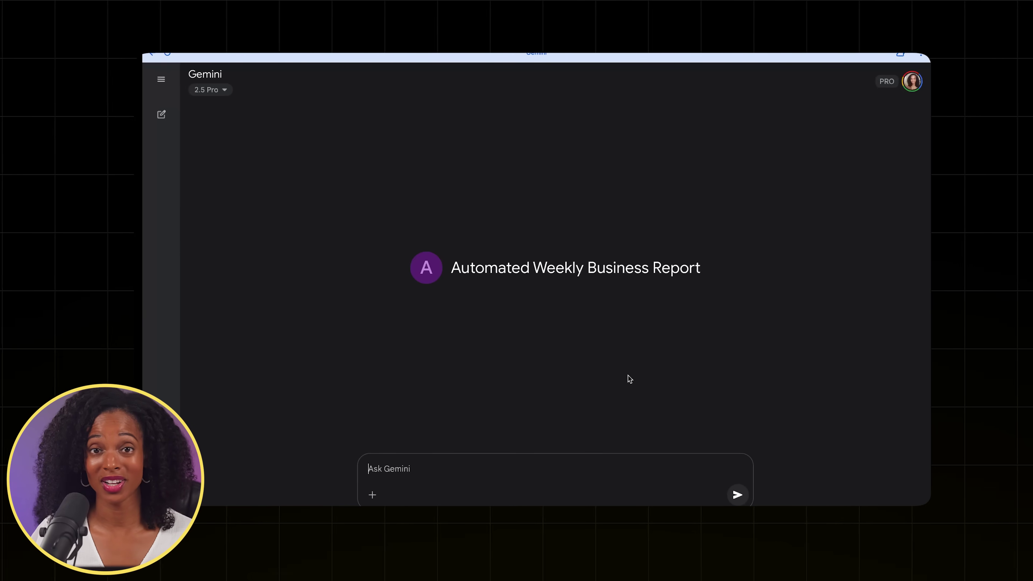
{"action": "left_click", "coordinate": [405, 467]}
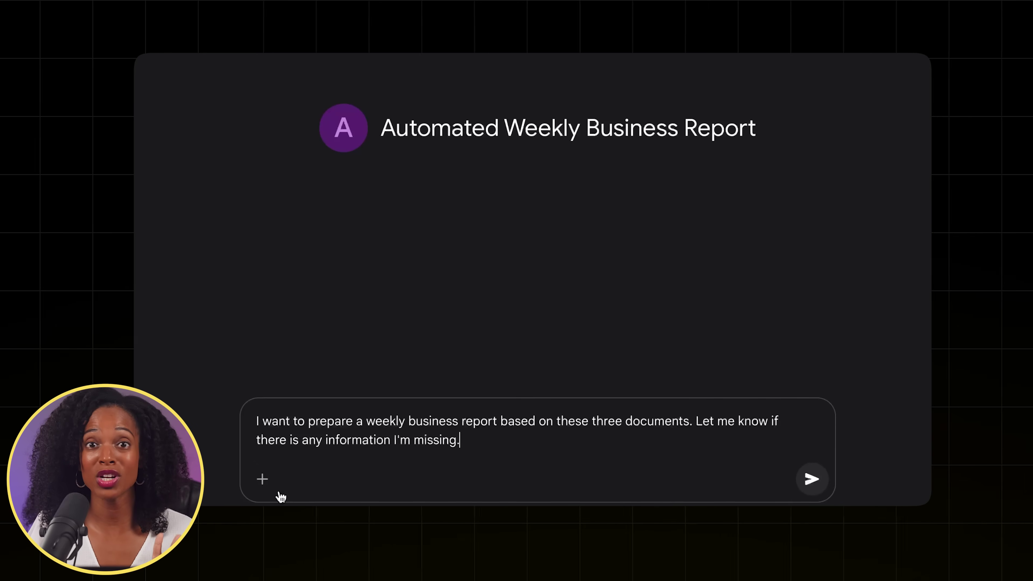
{"action": "left_click", "coordinate": [263, 446]}
Select the Gilded Bakery .docx documents from the computer to upload to the Gem's chat.
{"action": "left_click", "coordinate": [318, 369]}
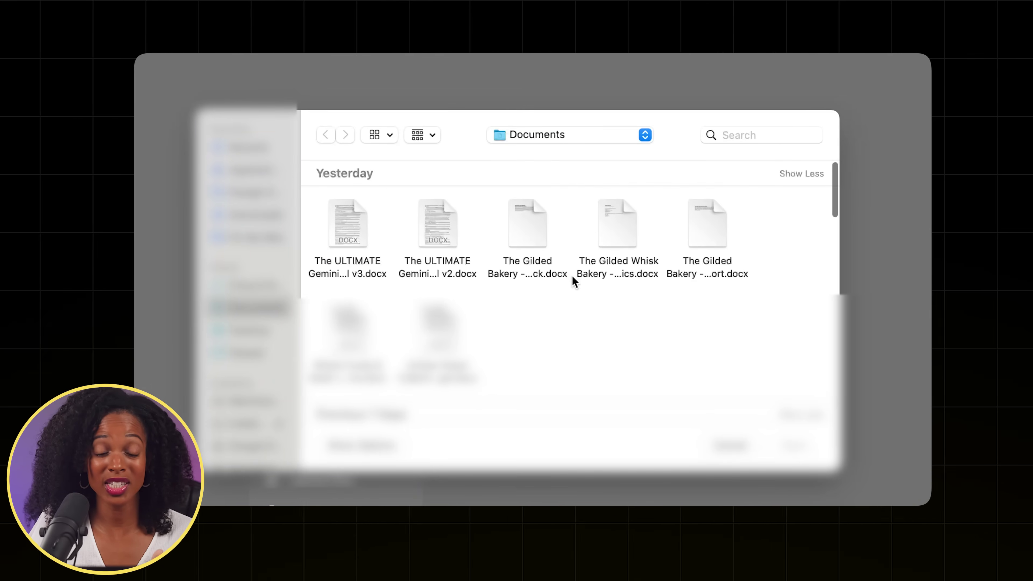
{"action": "left_click", "coordinate": [530, 224]}
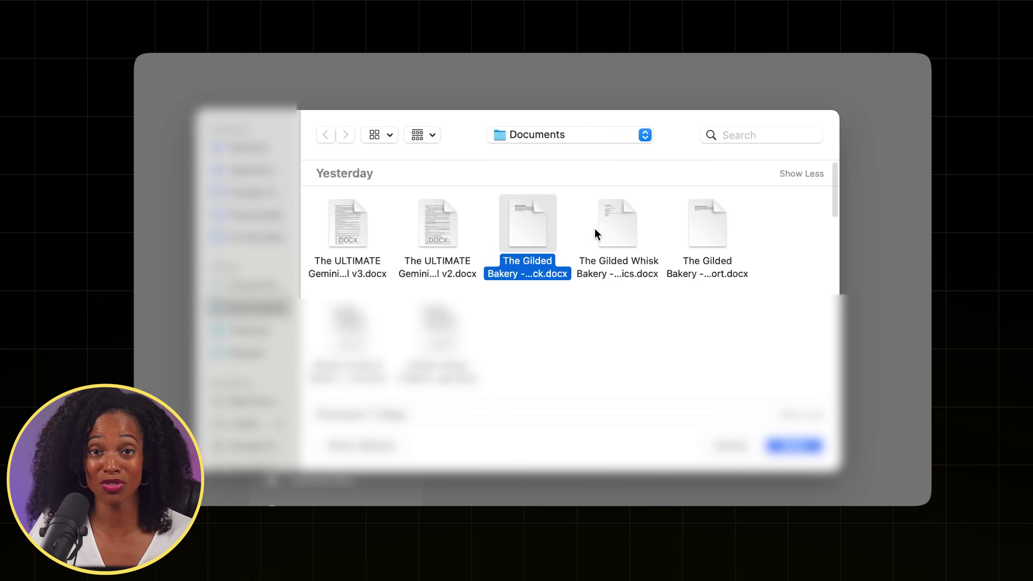
{"action": "left_click", "coordinate": [616, 228], "text": "super"}
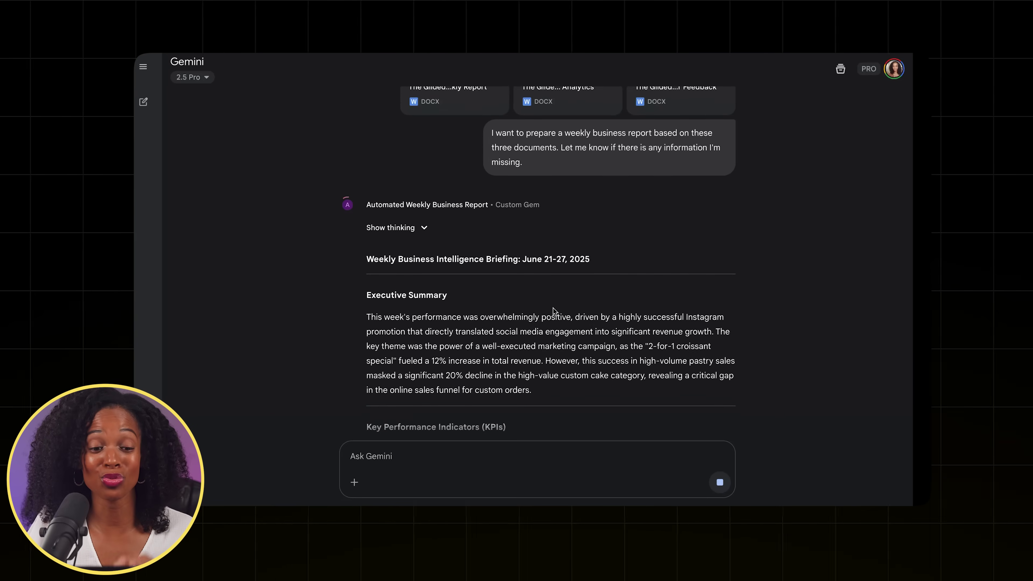
{"action": "scroll", "coordinate": [555, 311], "scroll_direction": "down", "scroll_amount": 3}
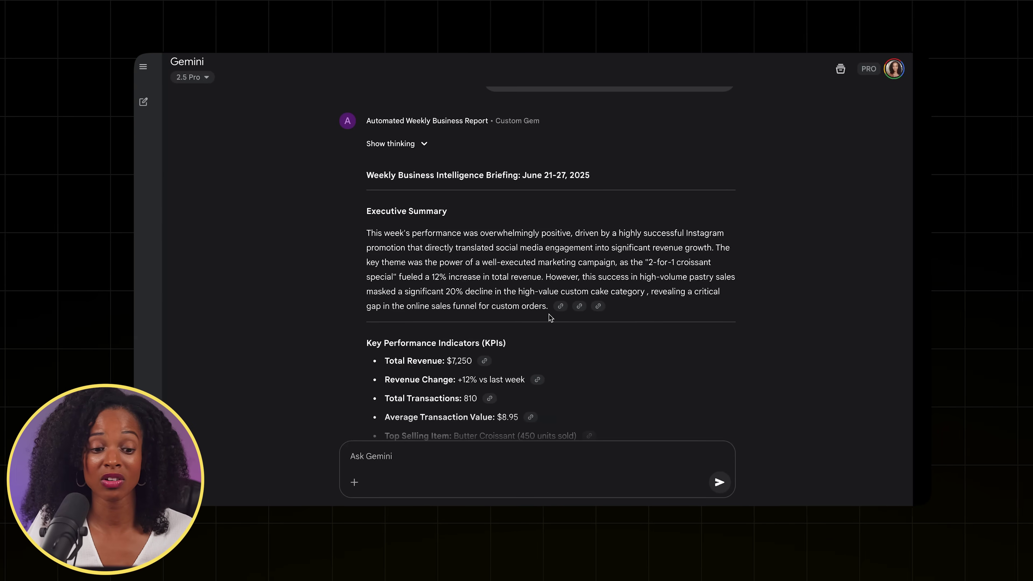
{"action": "scroll", "coordinate": [548, 314], "scroll_direction": "down", "scroll_amount": 4}
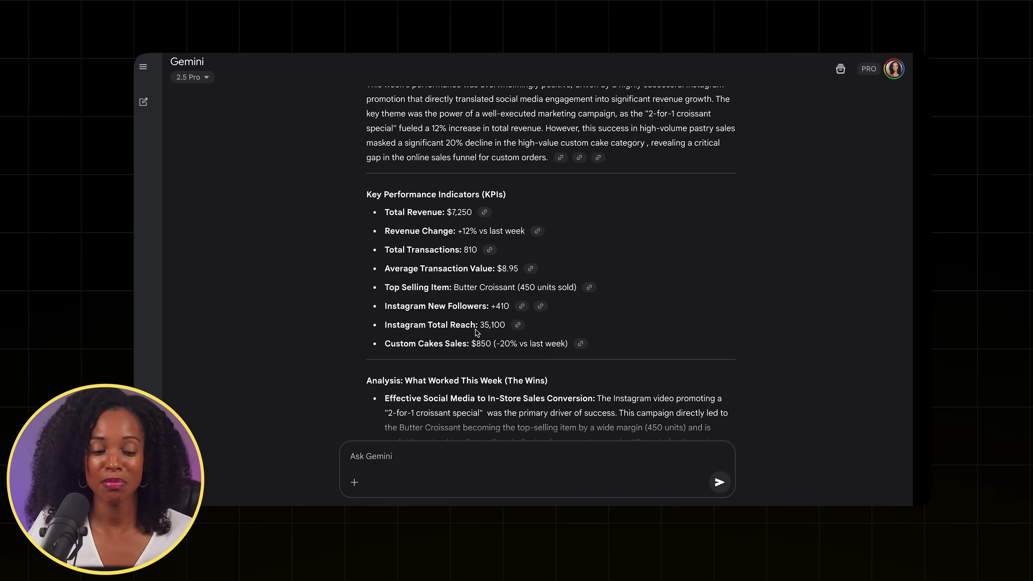
{"action": "scroll", "coordinate": [497, 332], "scroll_direction": "down", "scroll_amount": 3}
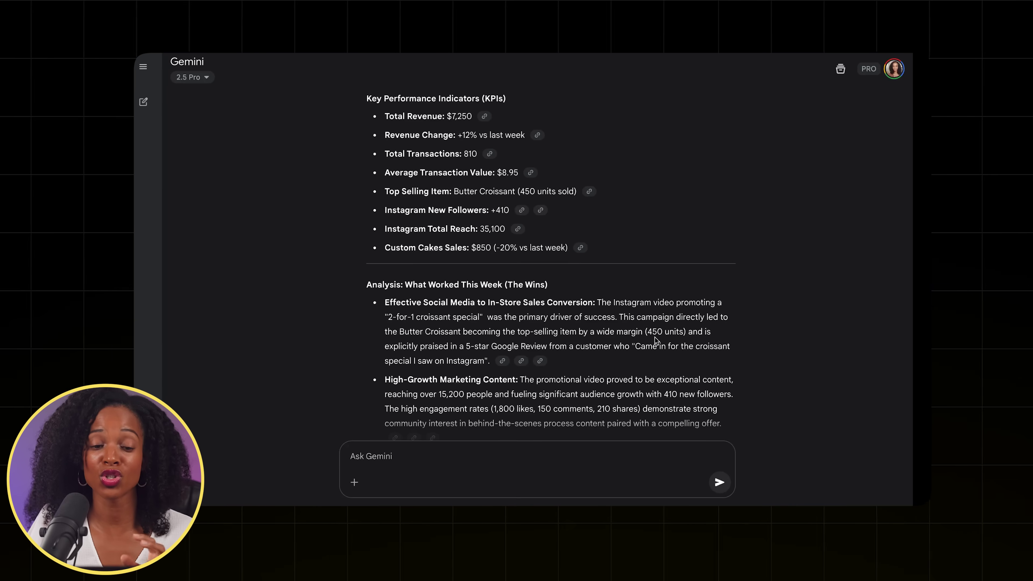
{"action": "scroll", "coordinate": [726, 342], "scroll_direction": "down", "scroll_amount": 4}
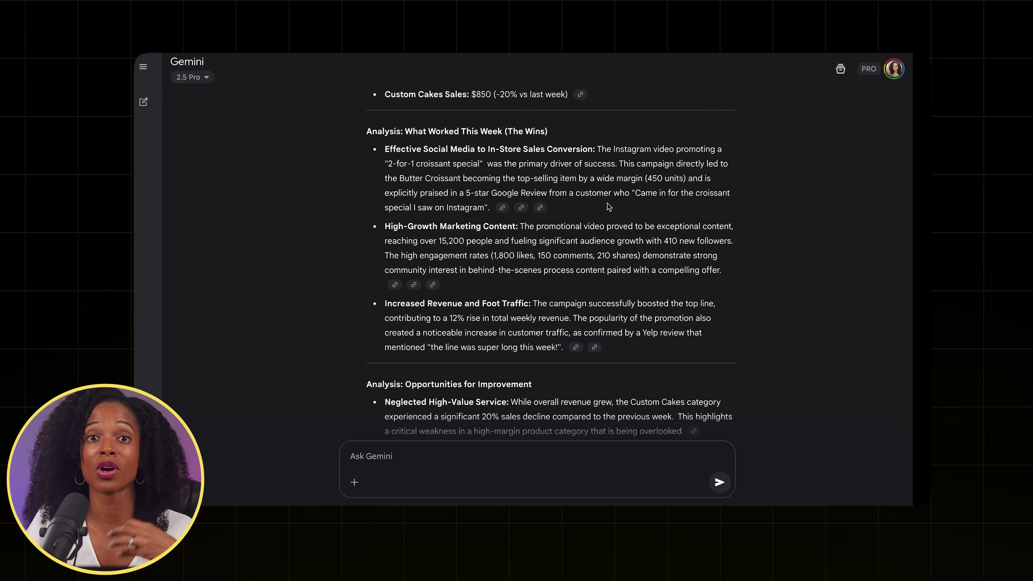
{"action": "scroll", "coordinate": [447, 234], "scroll_direction": "down", "scroll_amount": 4}
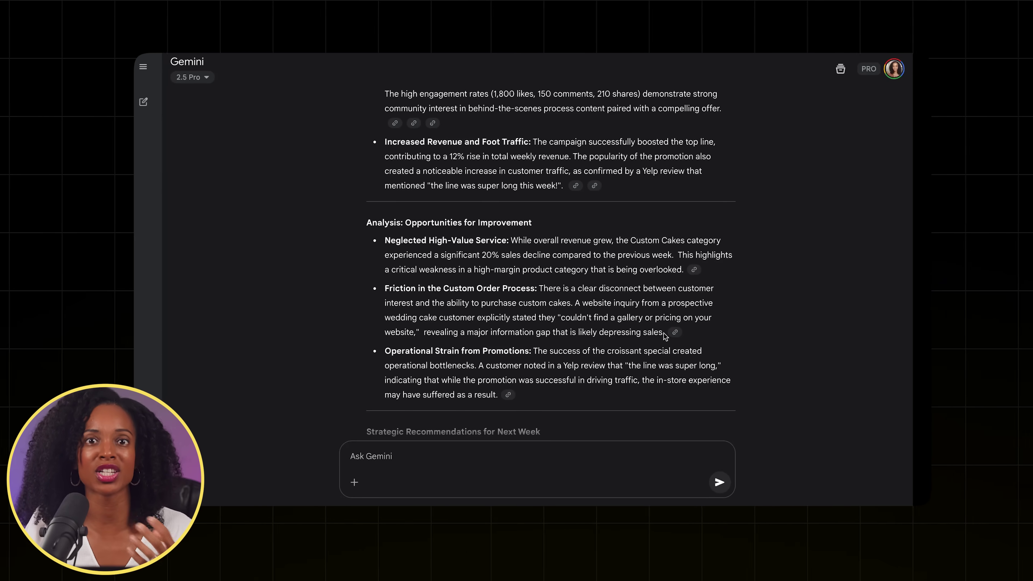
{"action": "scroll", "coordinate": [665, 336], "scroll_direction": "down", "scroll_amount": 6}
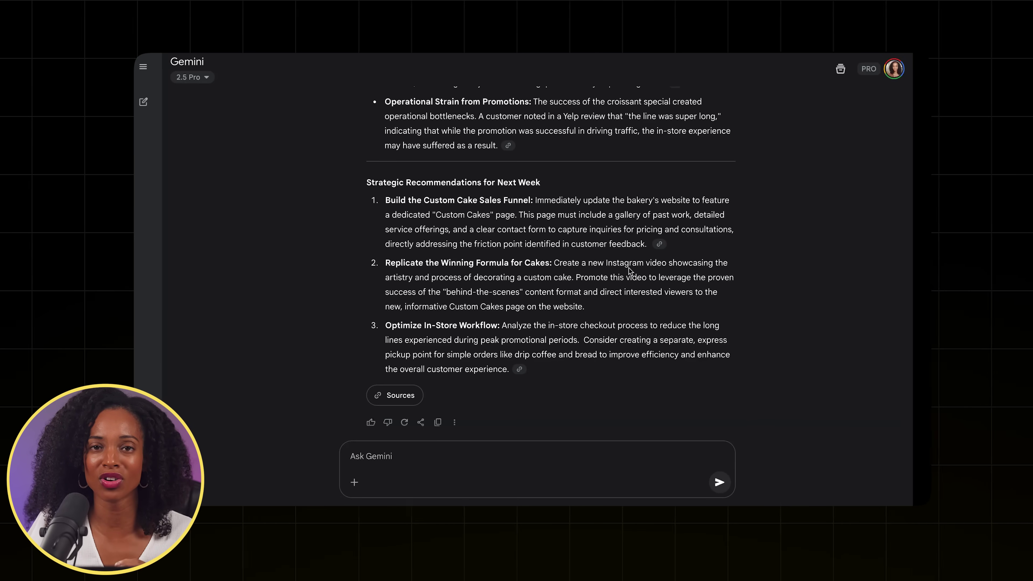
{"action": "scroll", "coordinate": [556, 368], "scroll_direction": "up", "scroll_amount": 1}
{"action": "scroll", "coordinate": [556, 367], "scroll_direction": "up", "scroll_amount": 6}
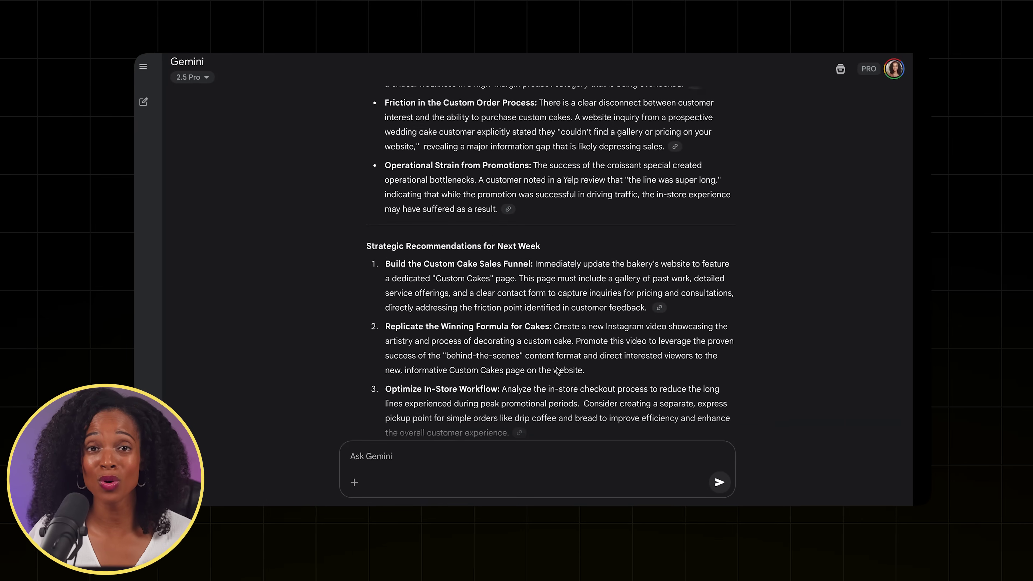
{"action": "scroll", "coordinate": [557, 367], "scroll_direction": "up", "scroll_amount": 15}
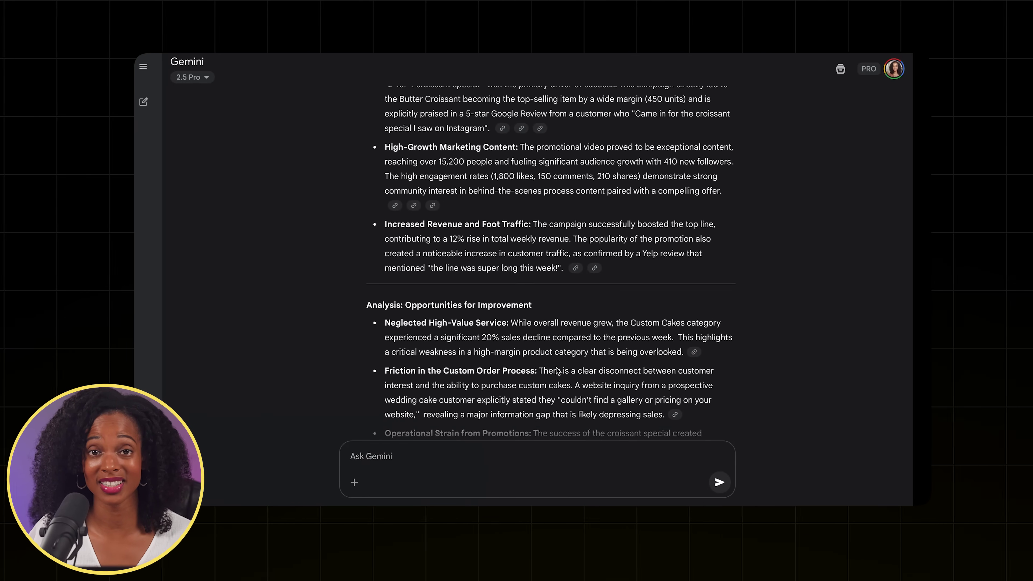